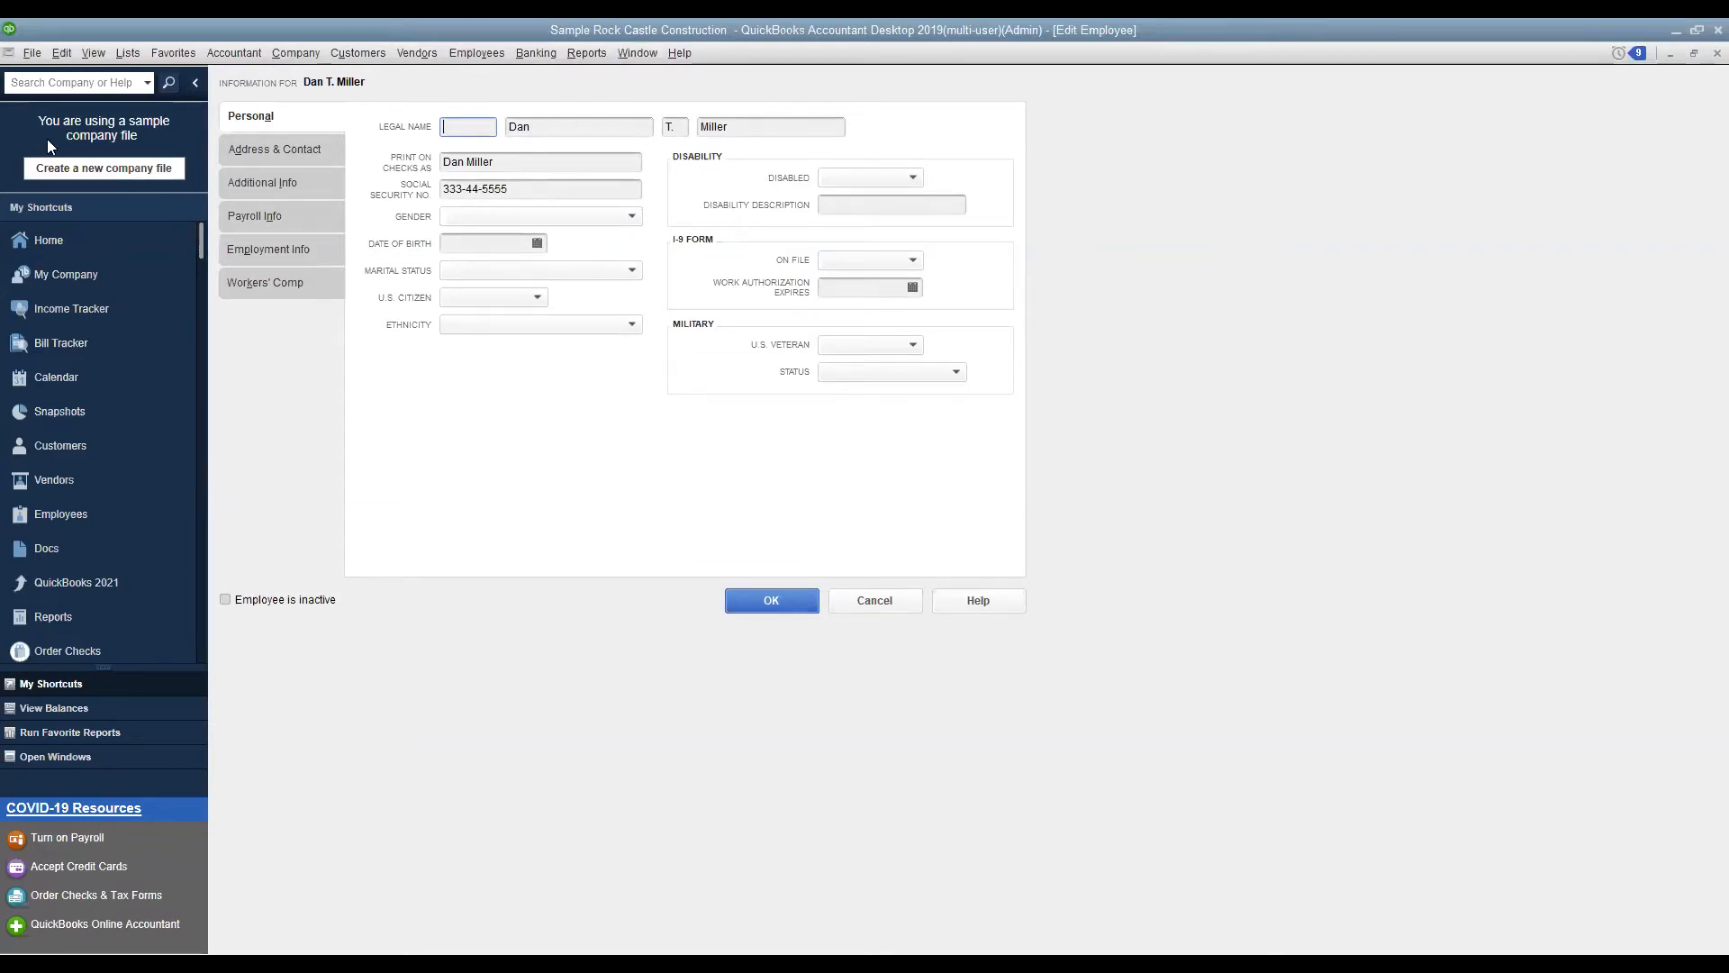
Review the employee's address and additional information, and try to define custom fields for the record
click(284, 147)
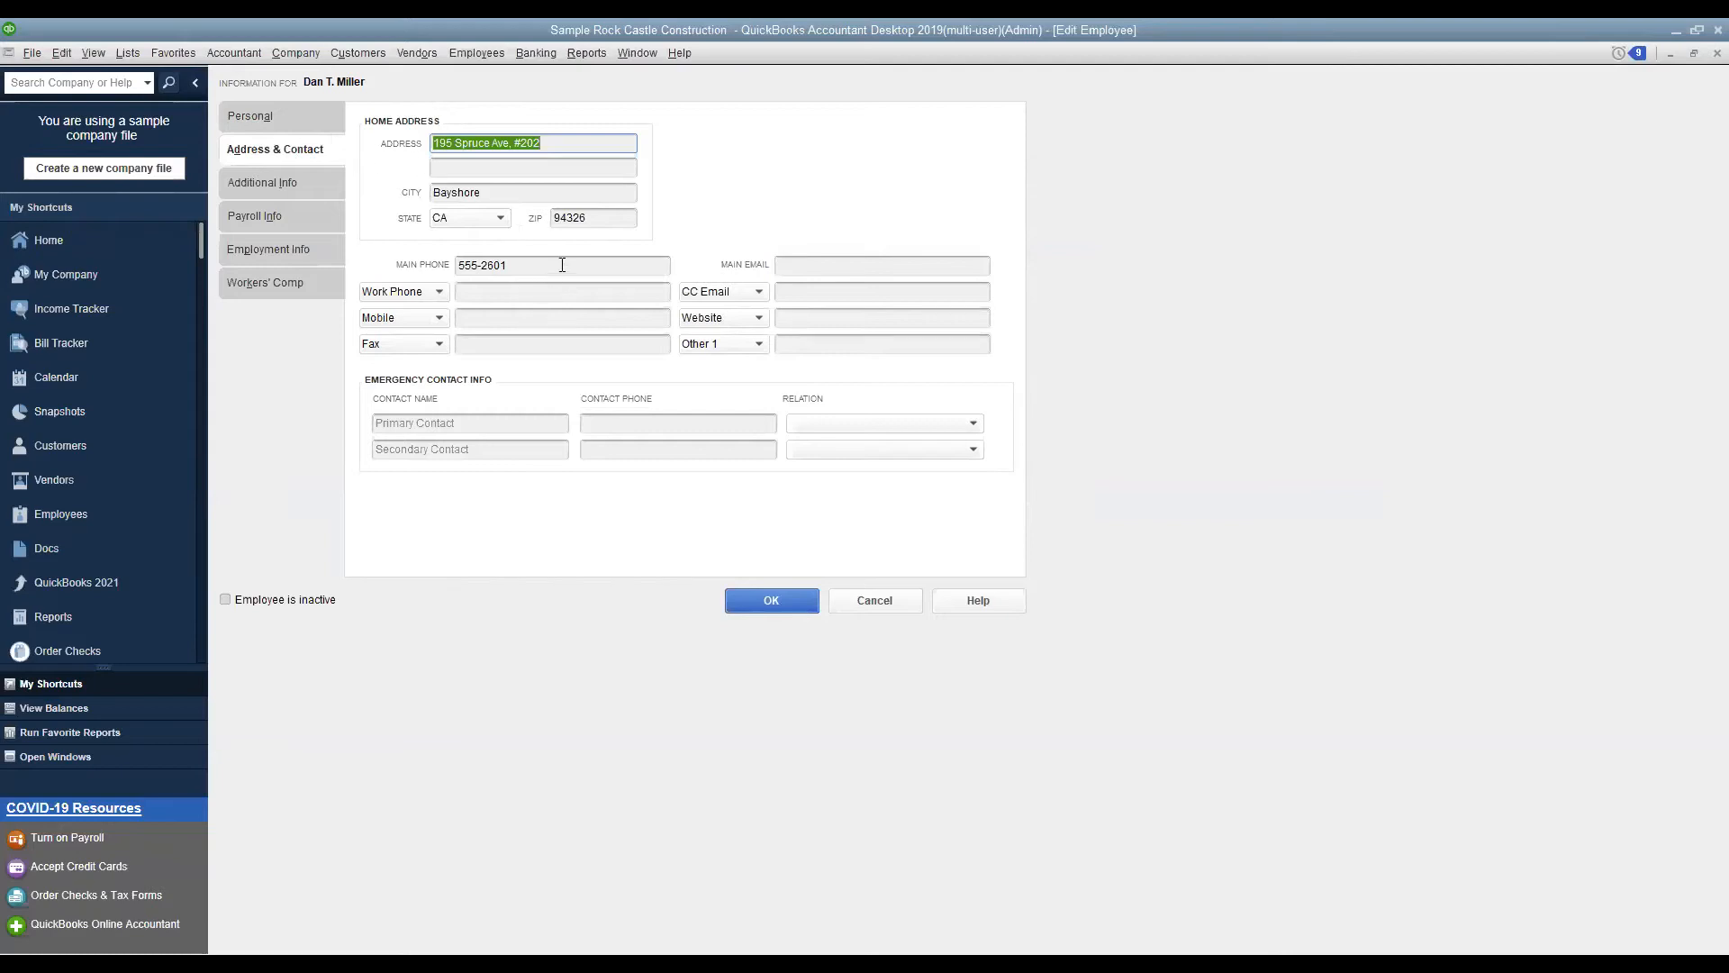
click(292, 184)
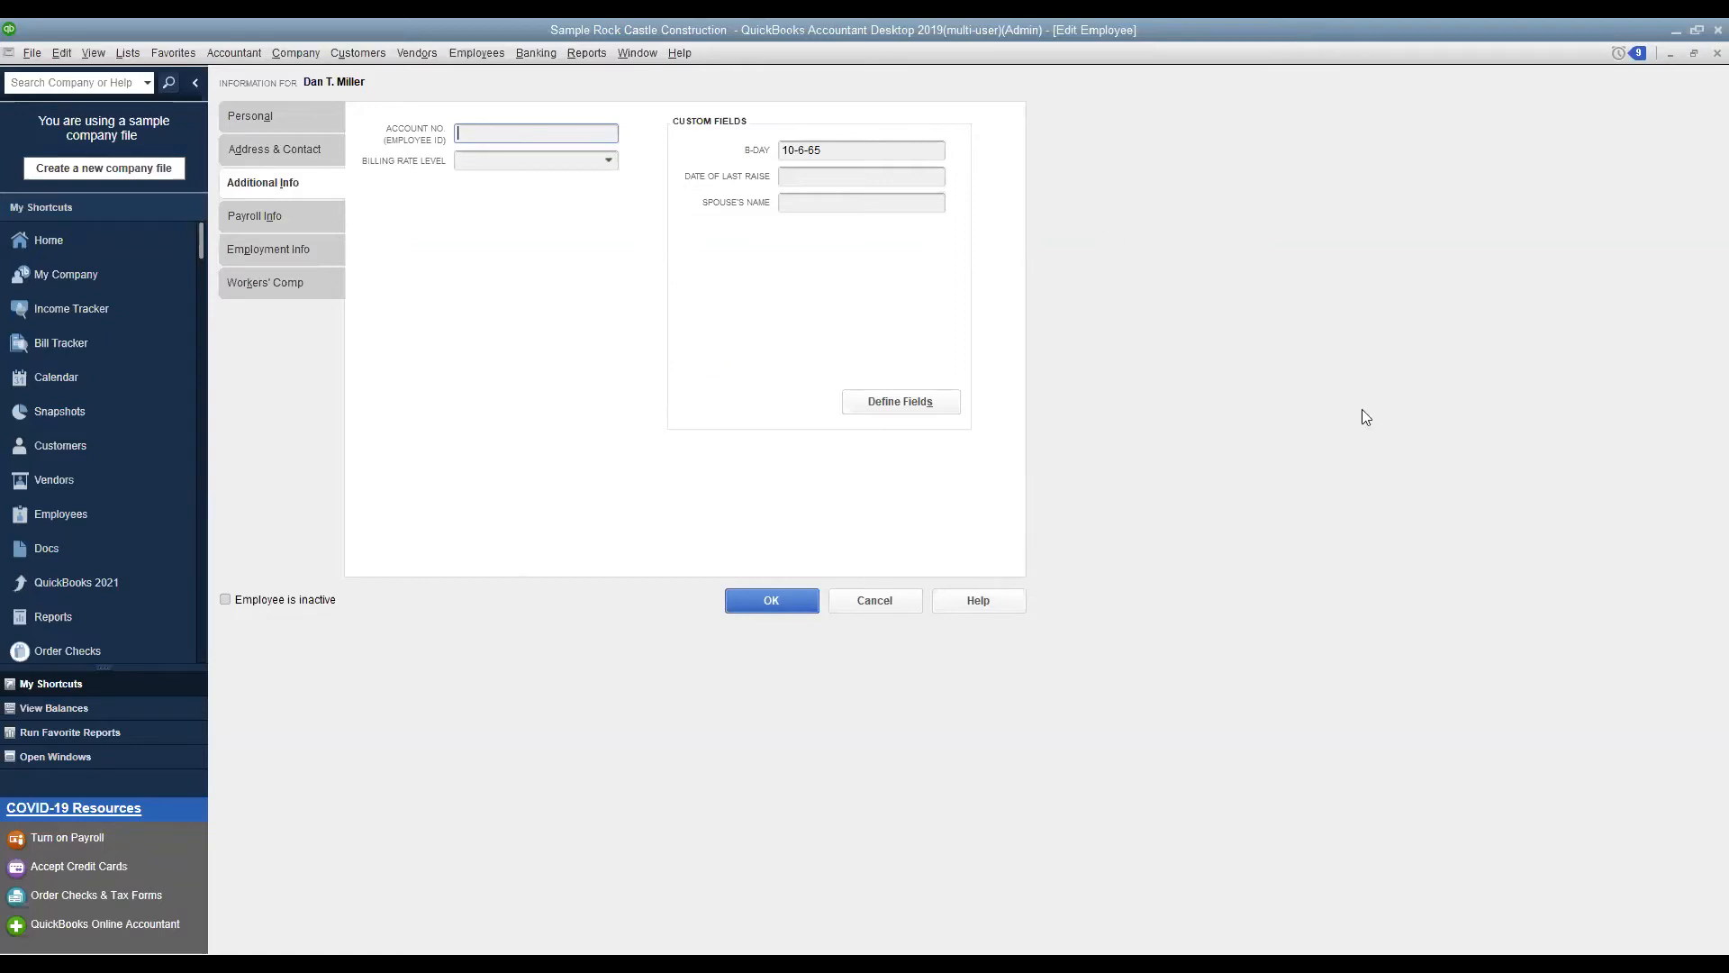
click(919, 400)
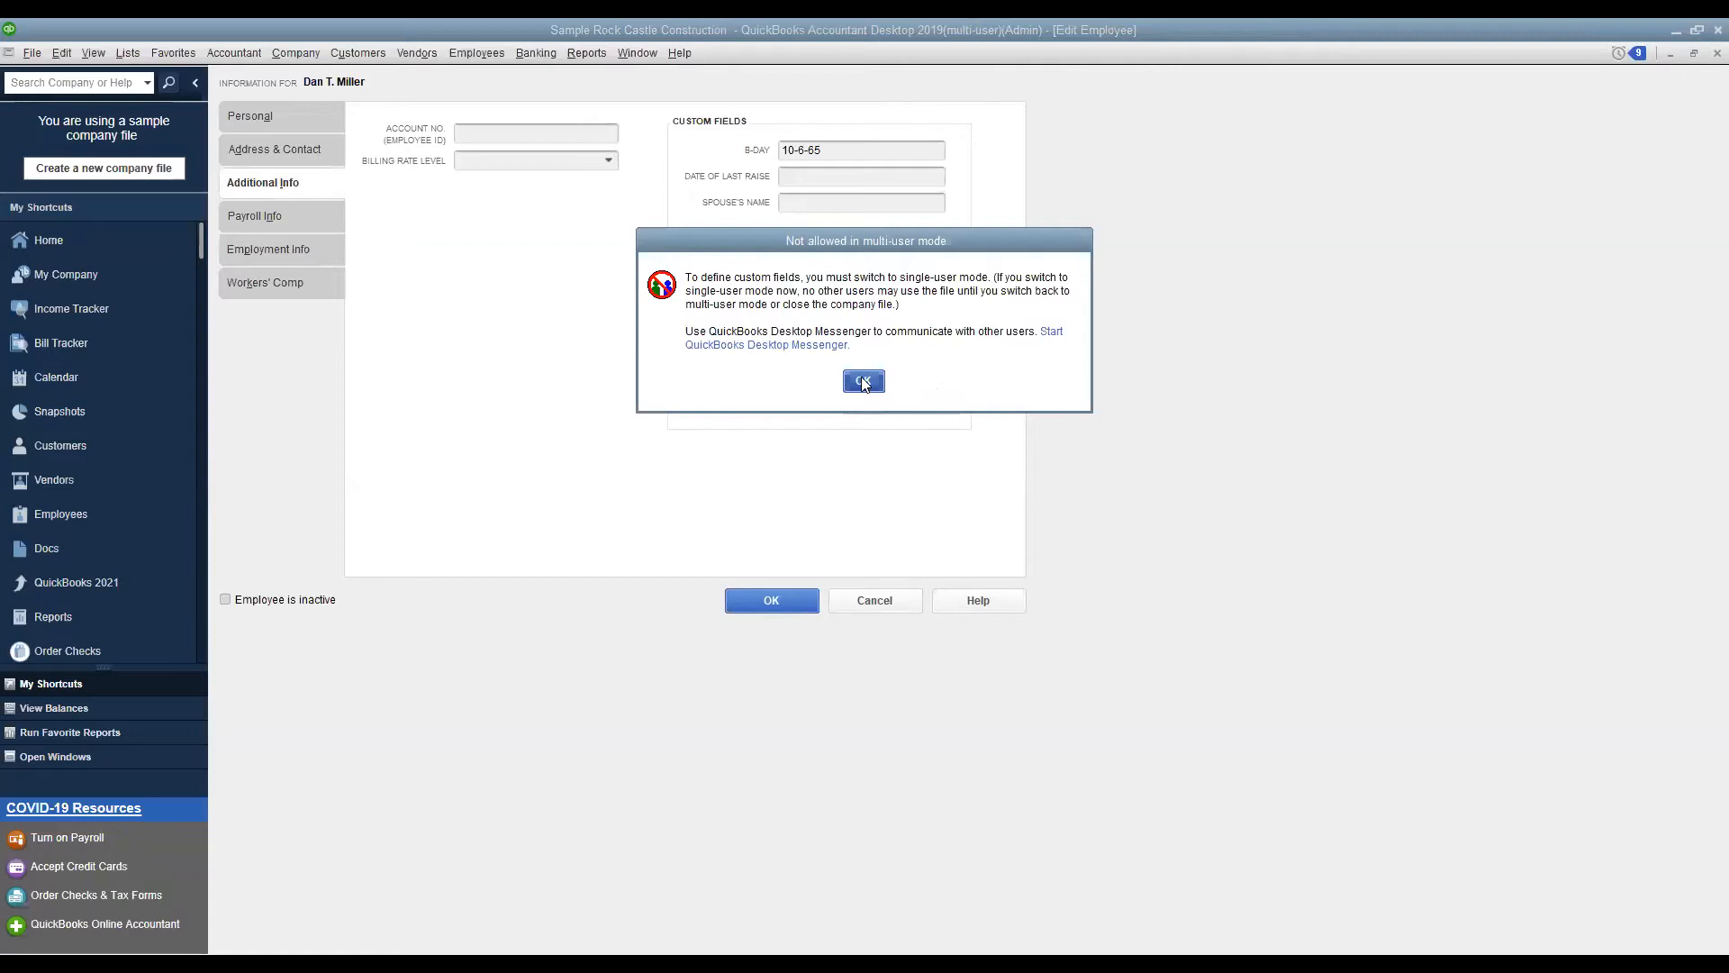
click(861, 382)
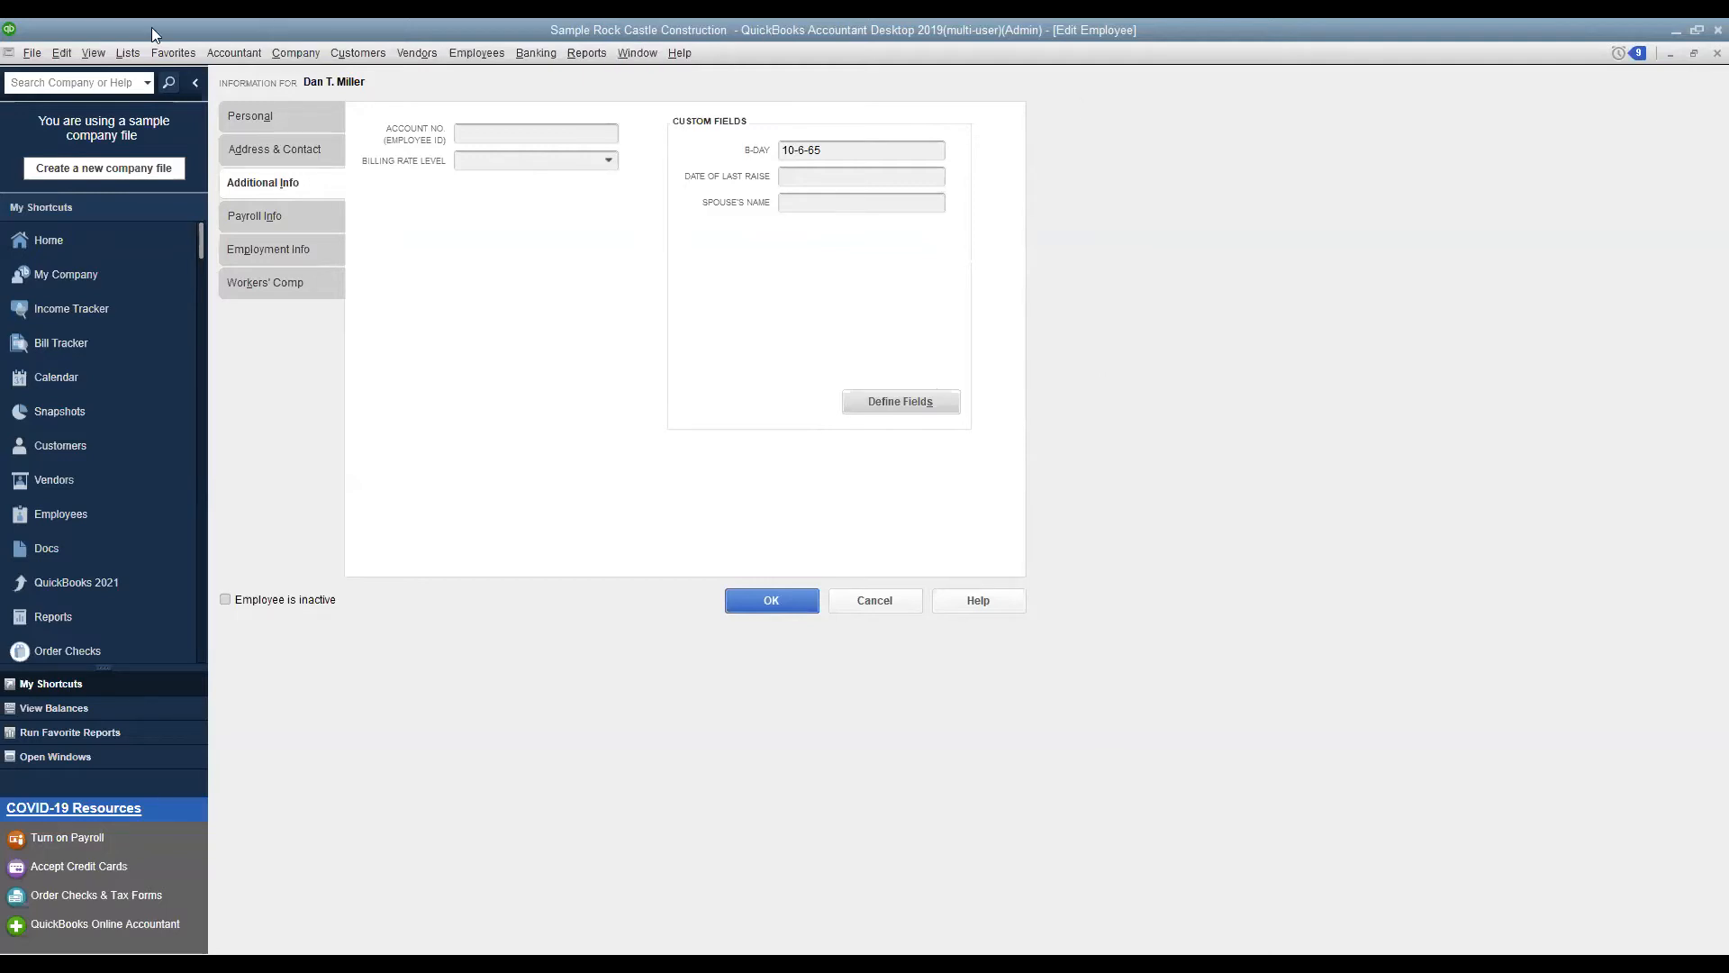
Review the employee's payroll information, including direct deposit and the federal, state and other tax settings
click(261, 216)
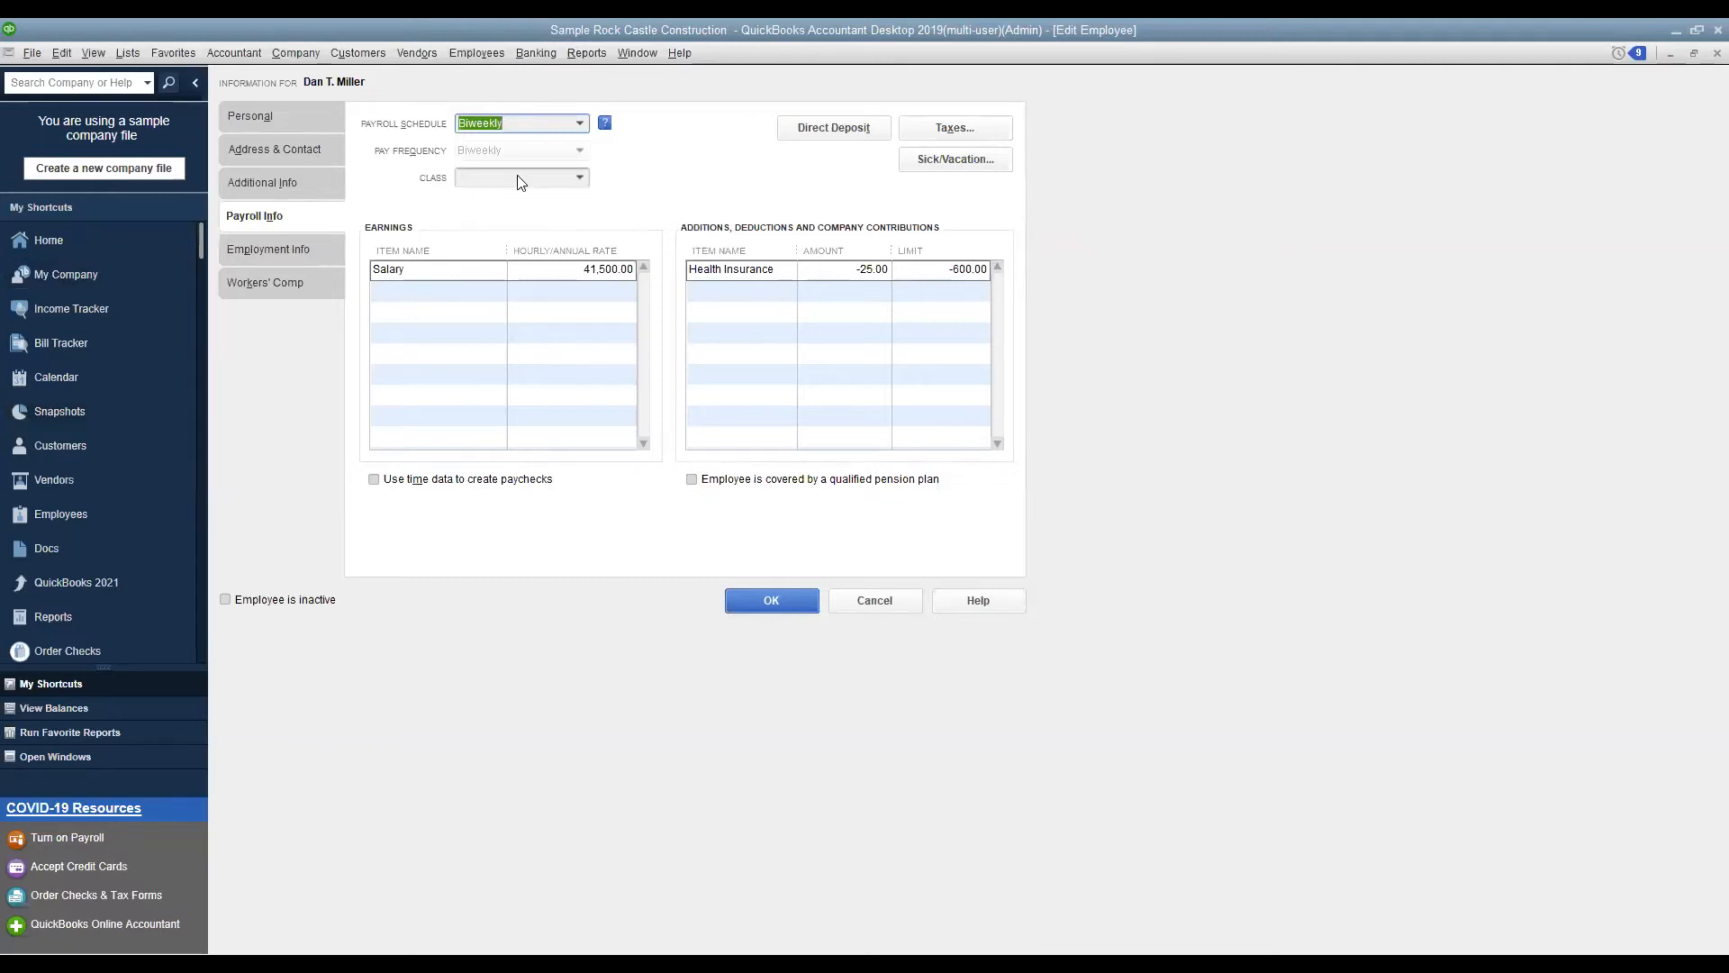
click(810, 136)
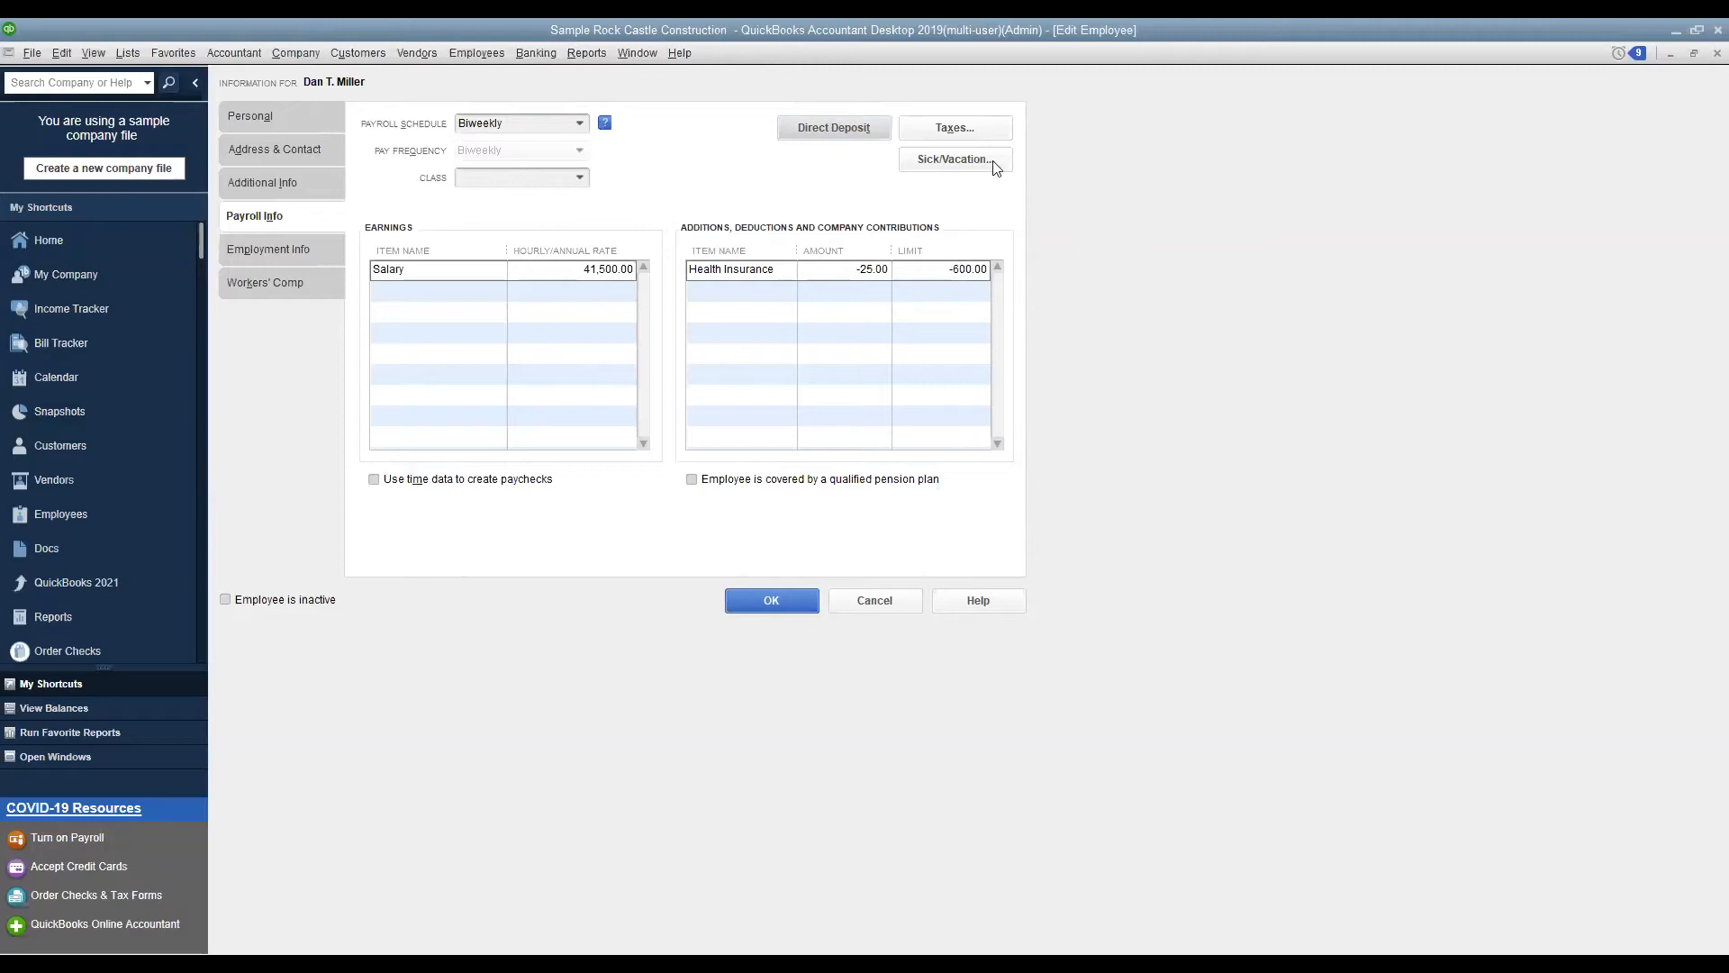
click(958, 128)
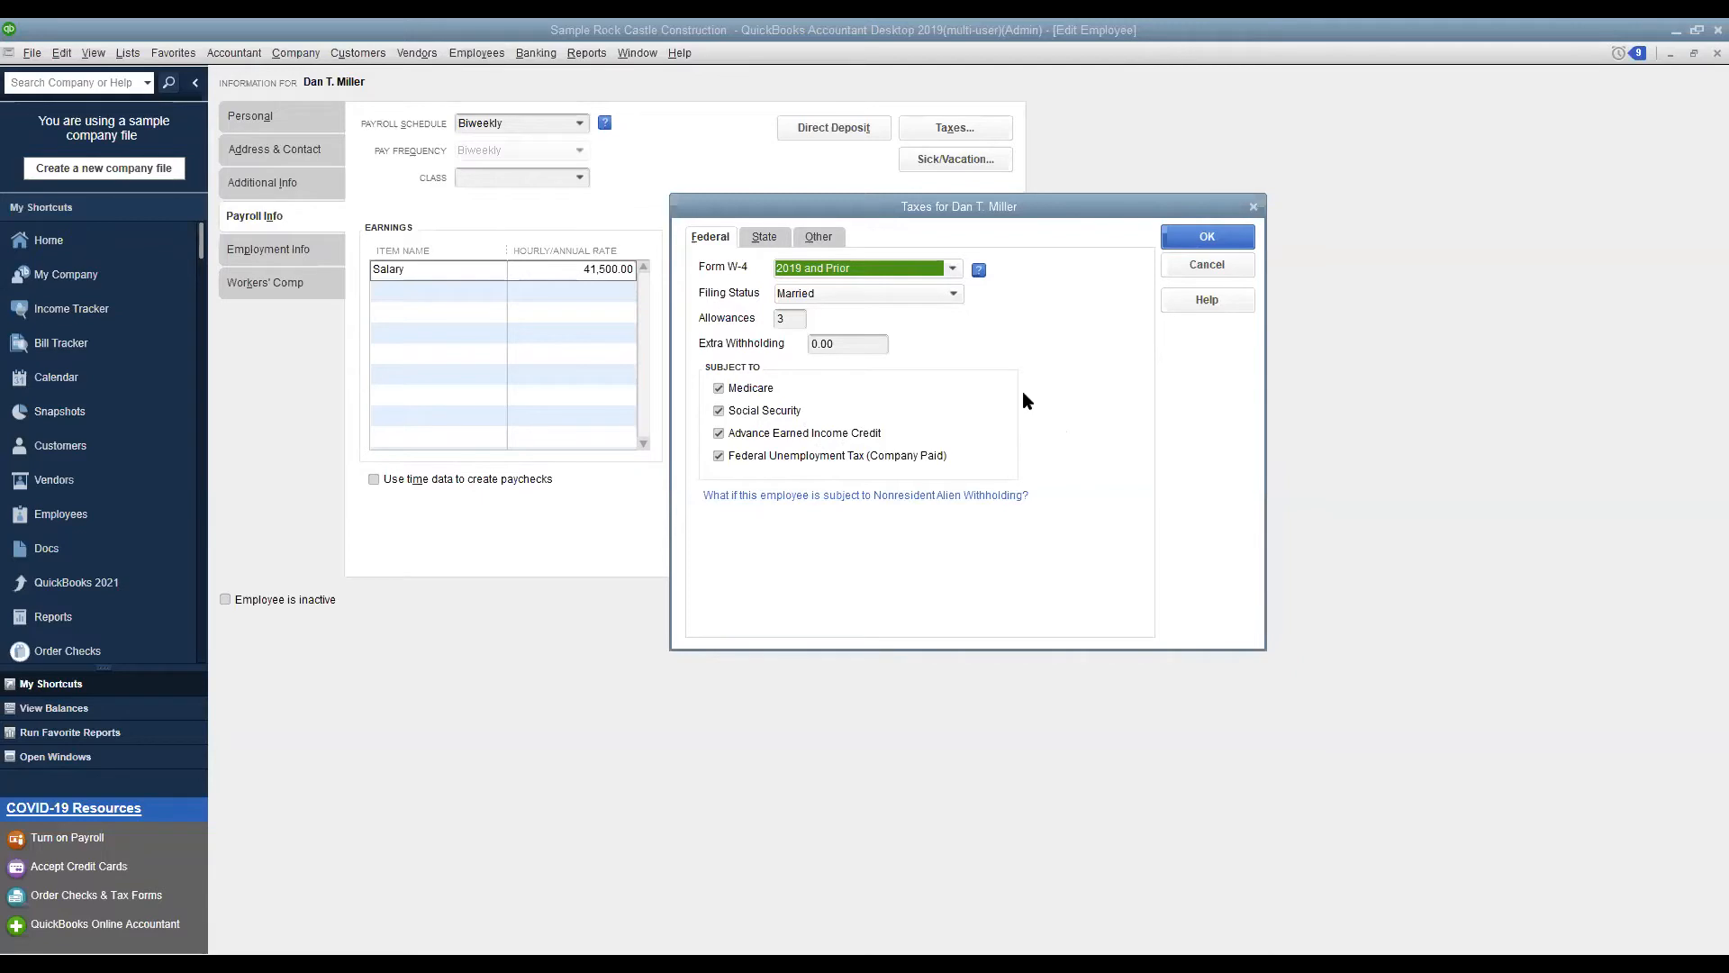
click(761, 238)
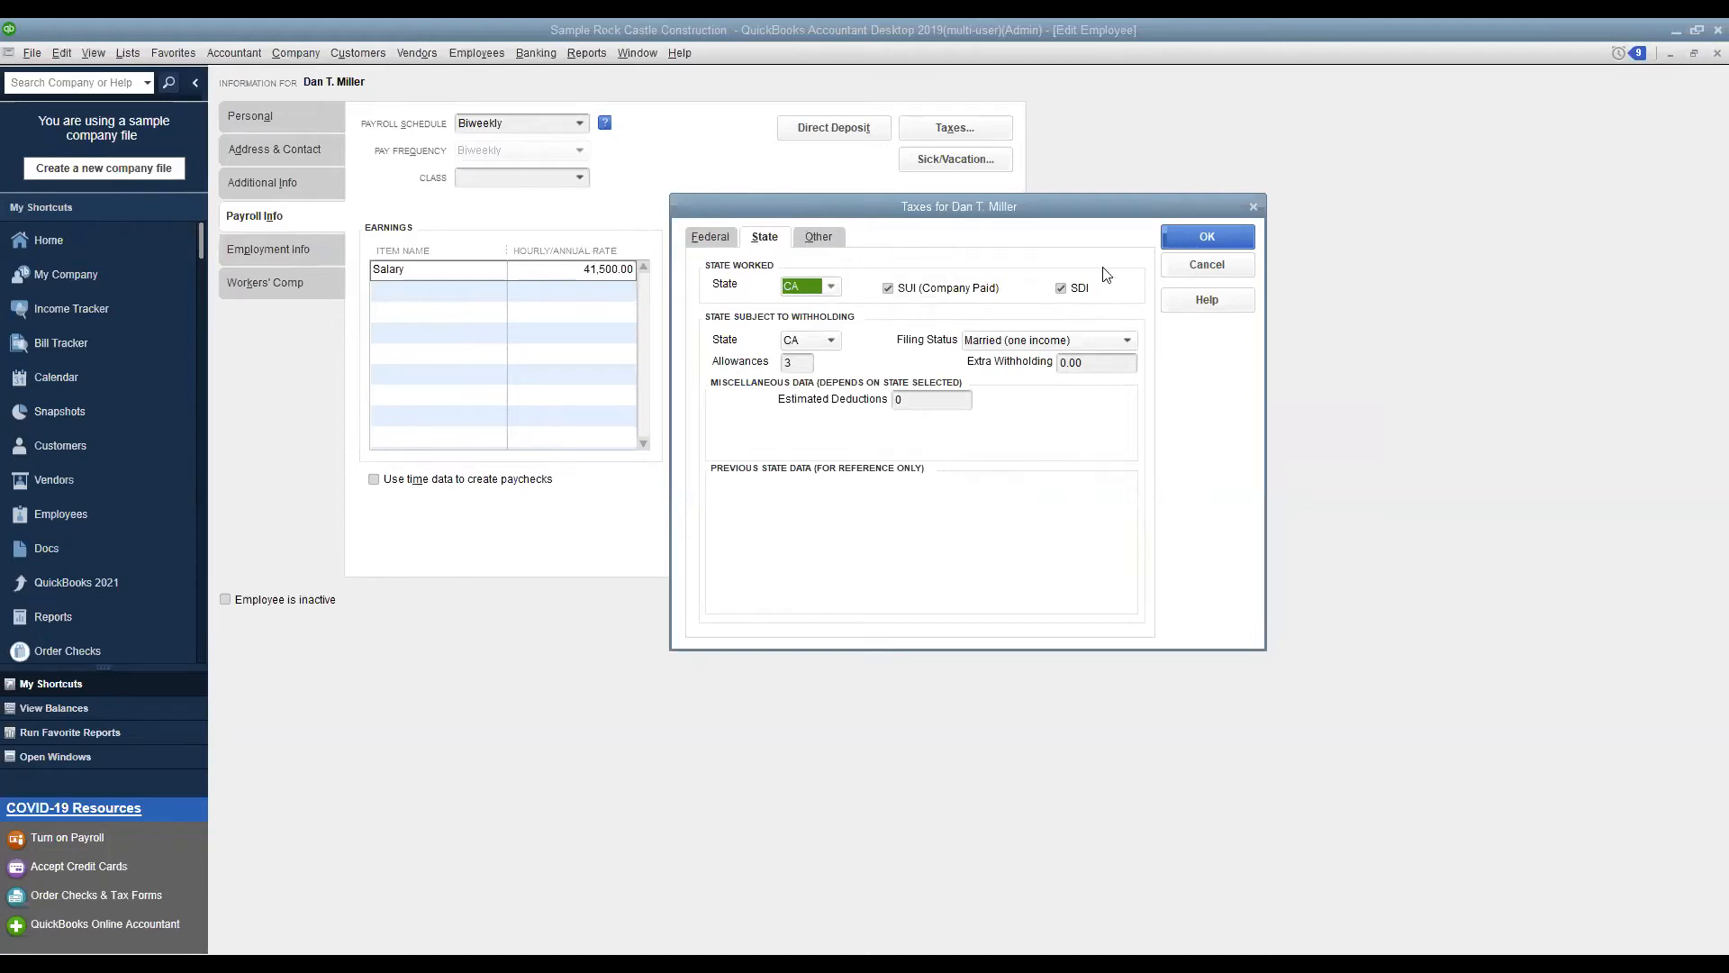
click(793, 363)
click(816, 236)
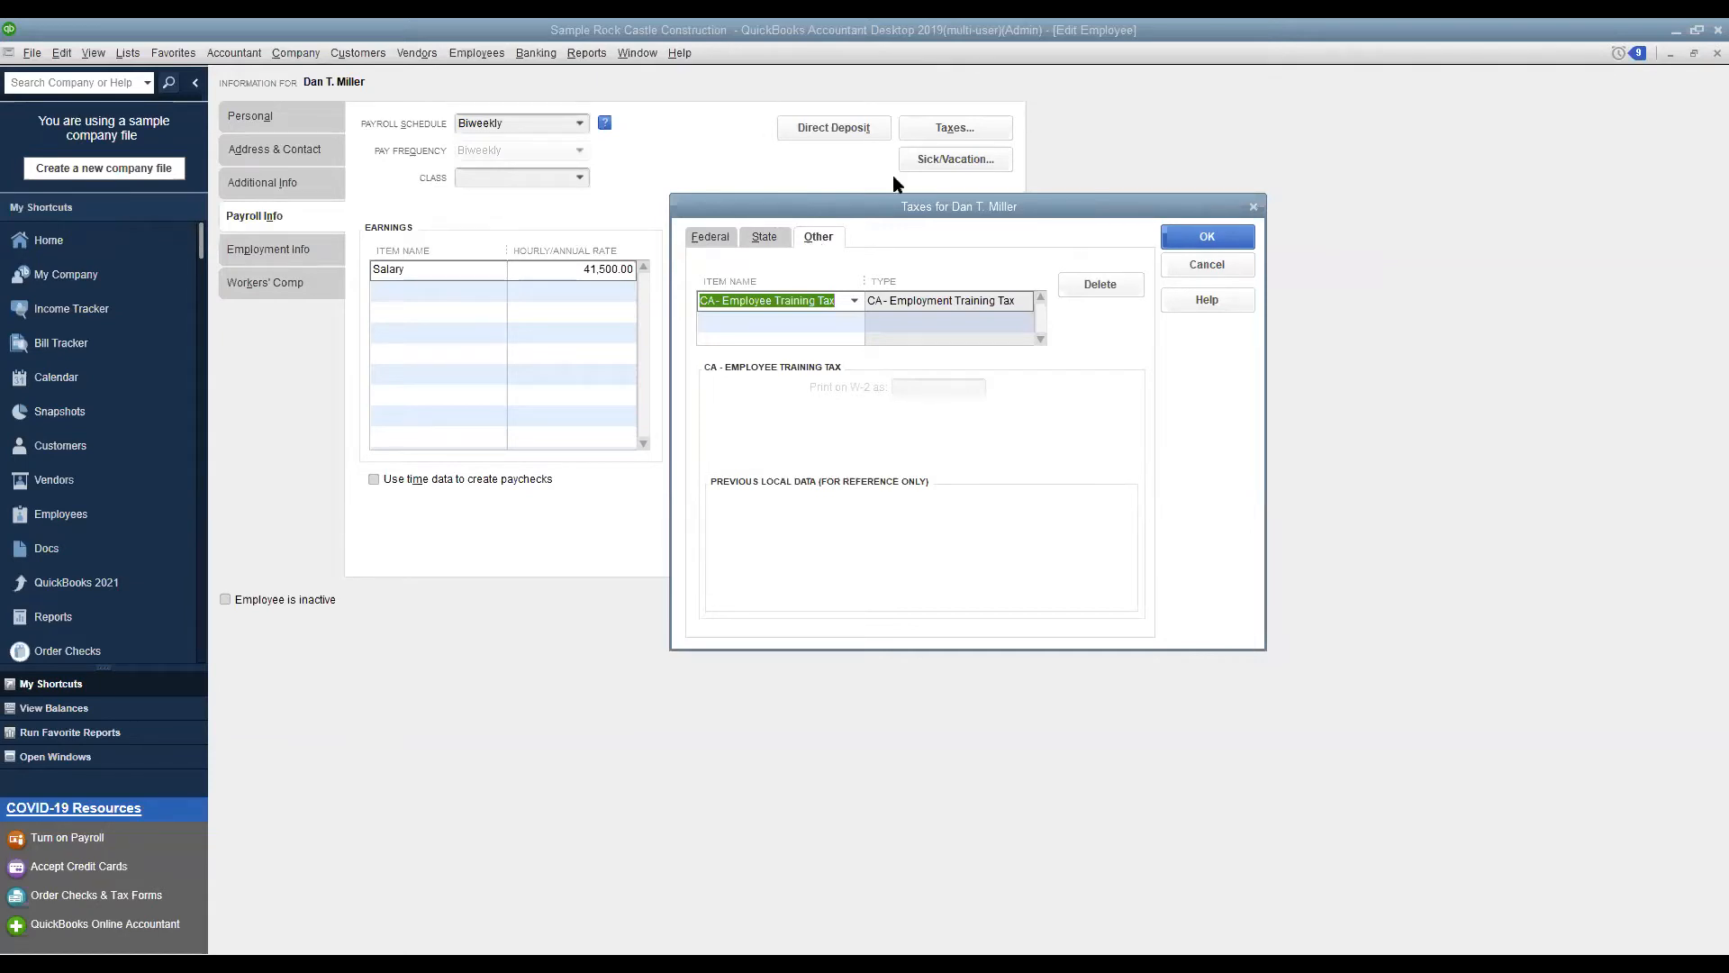
click(1205, 238)
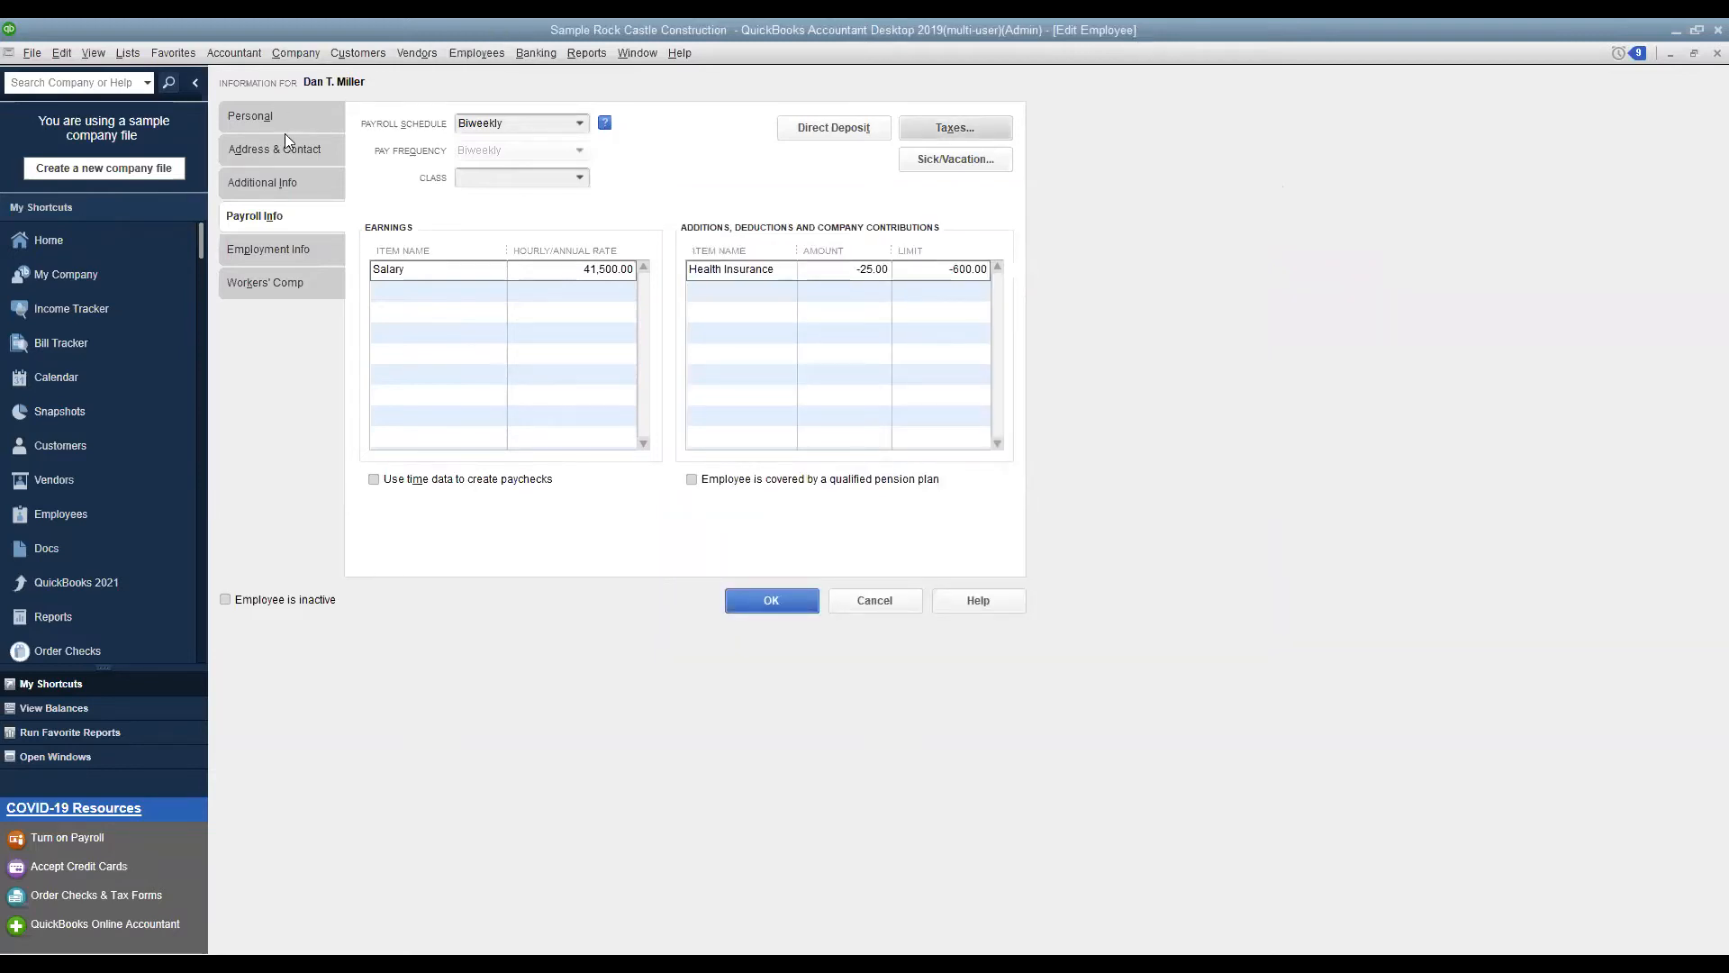
Review the employee's employment information and the available employment types
click(270, 254)
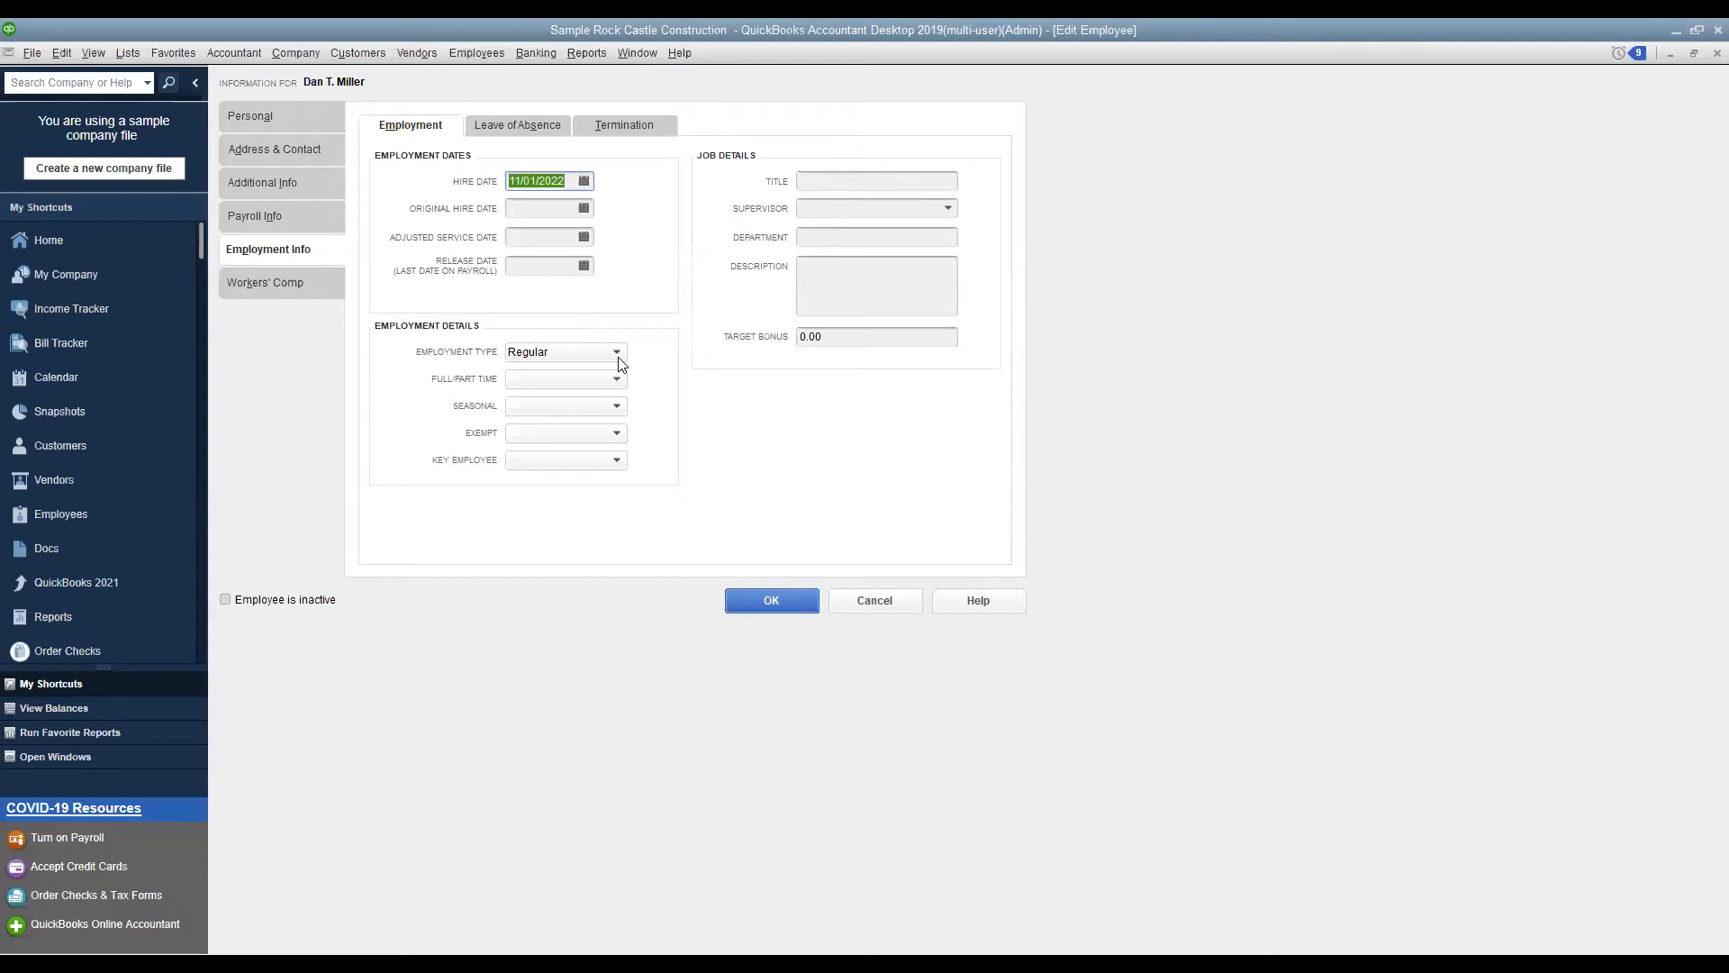
click(581, 356)
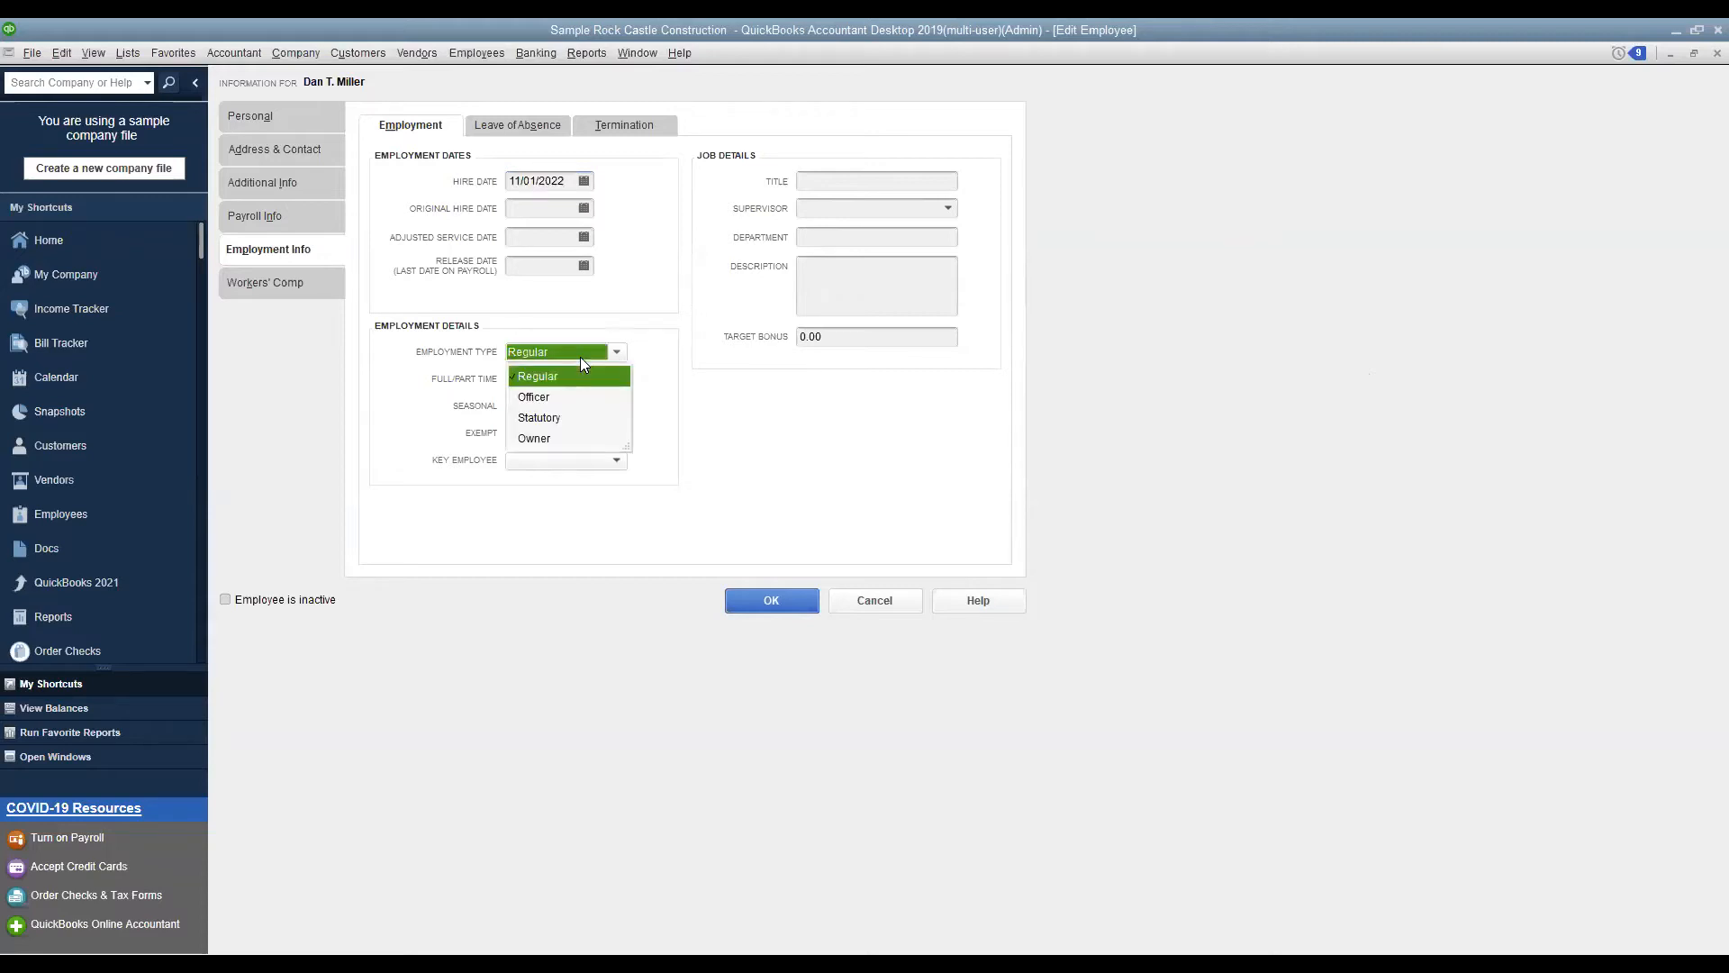
click(580, 356)
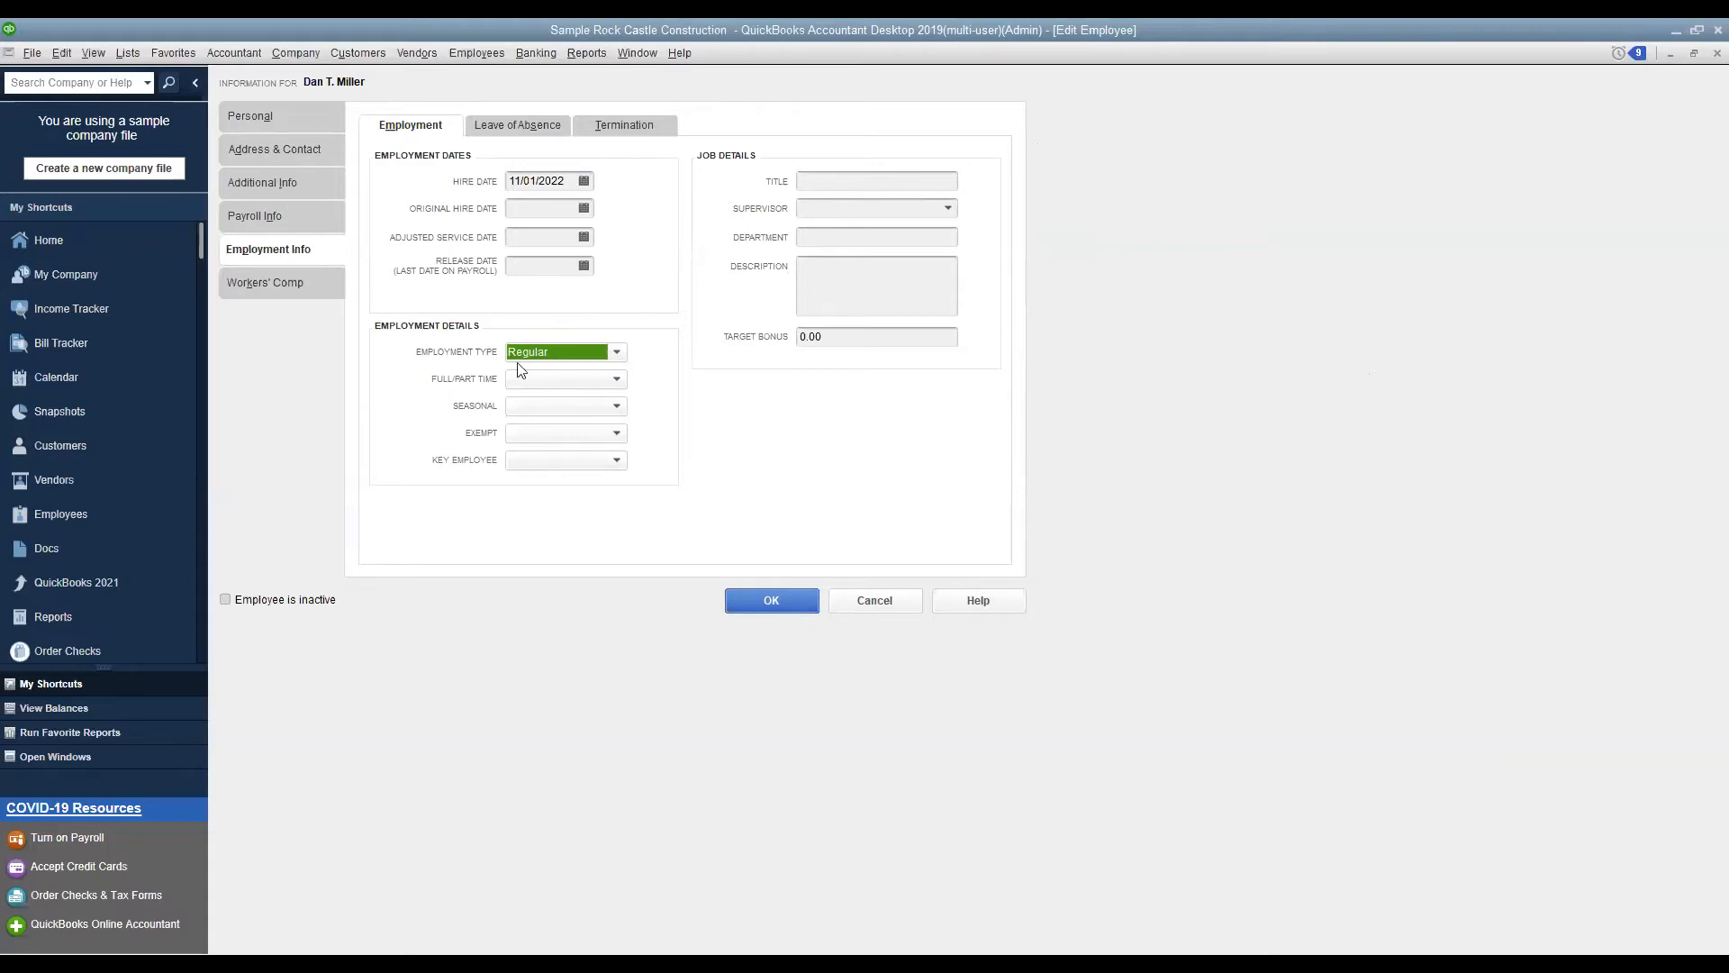
click(539, 354)
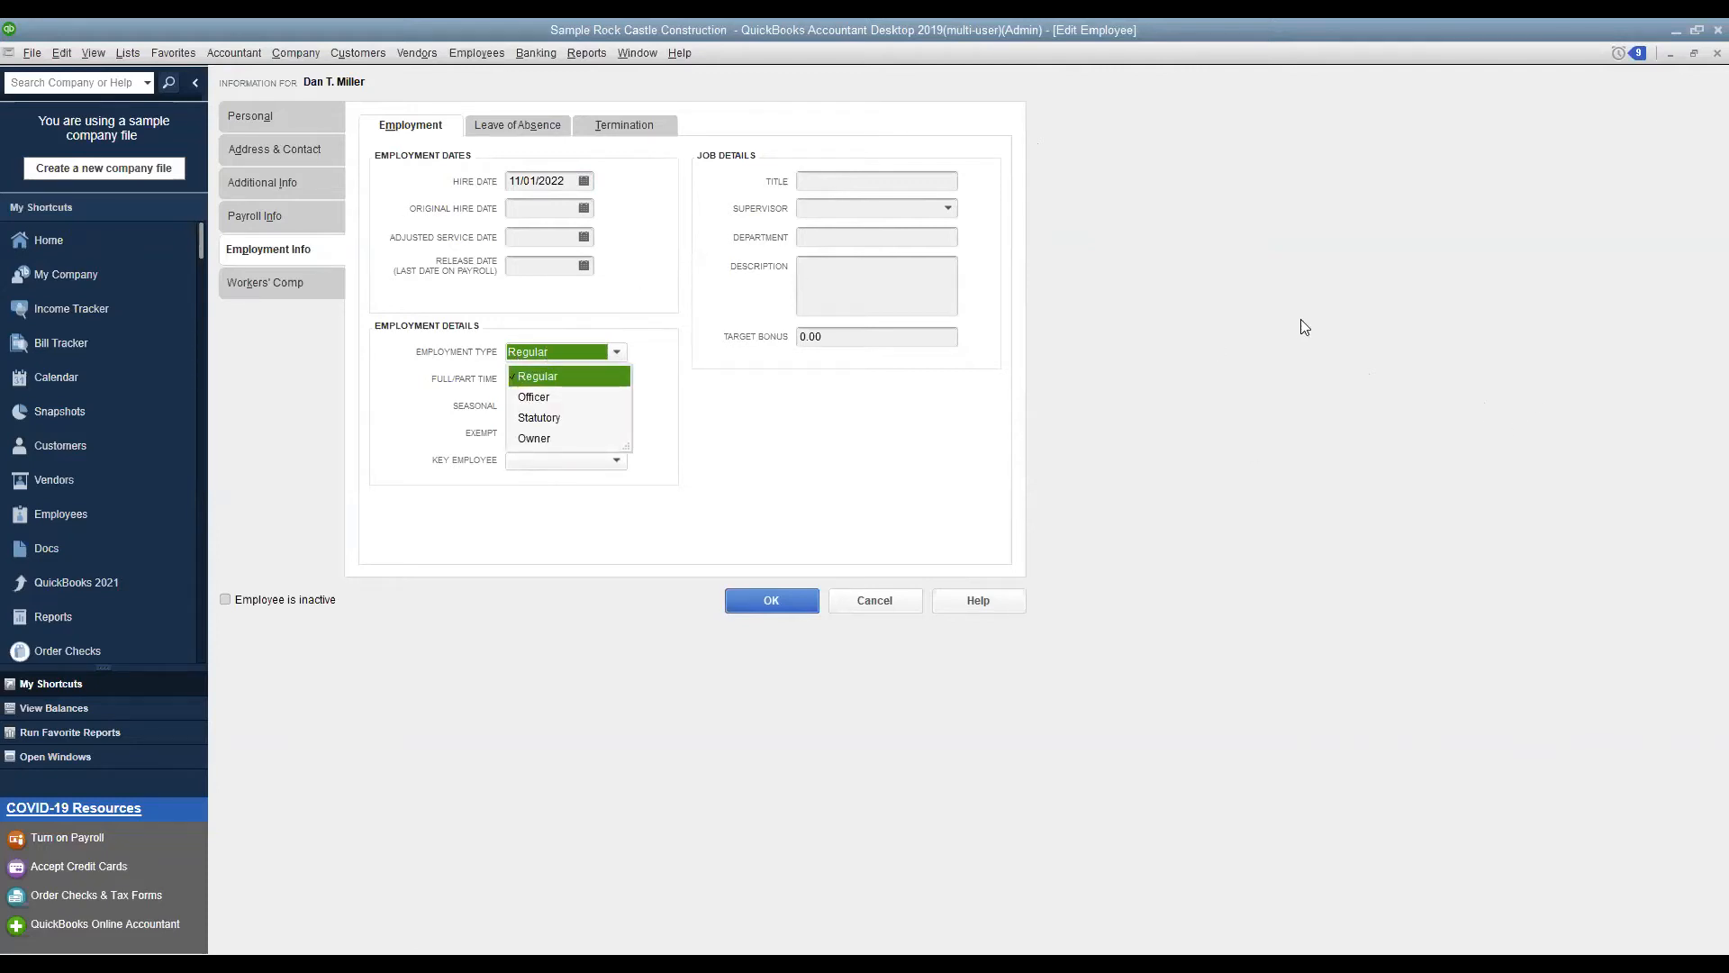
click(1174, 379)
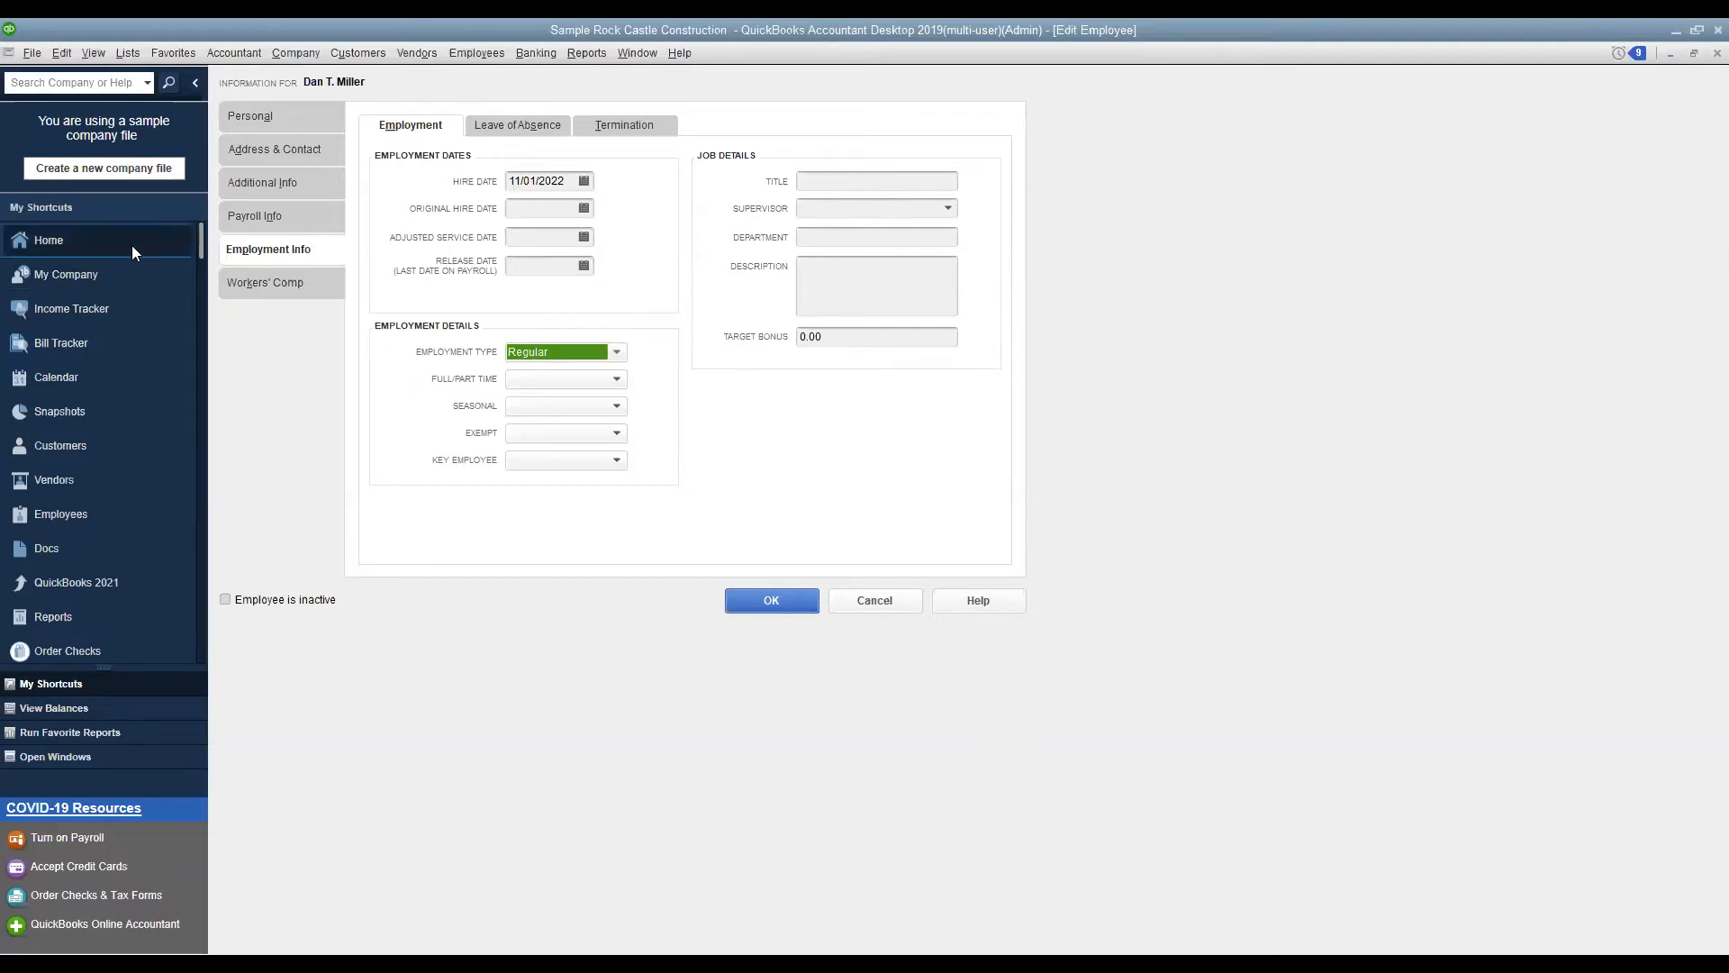
Check the workers' compensation codes available for the employee, and close the employee record with OK
click(252, 282)
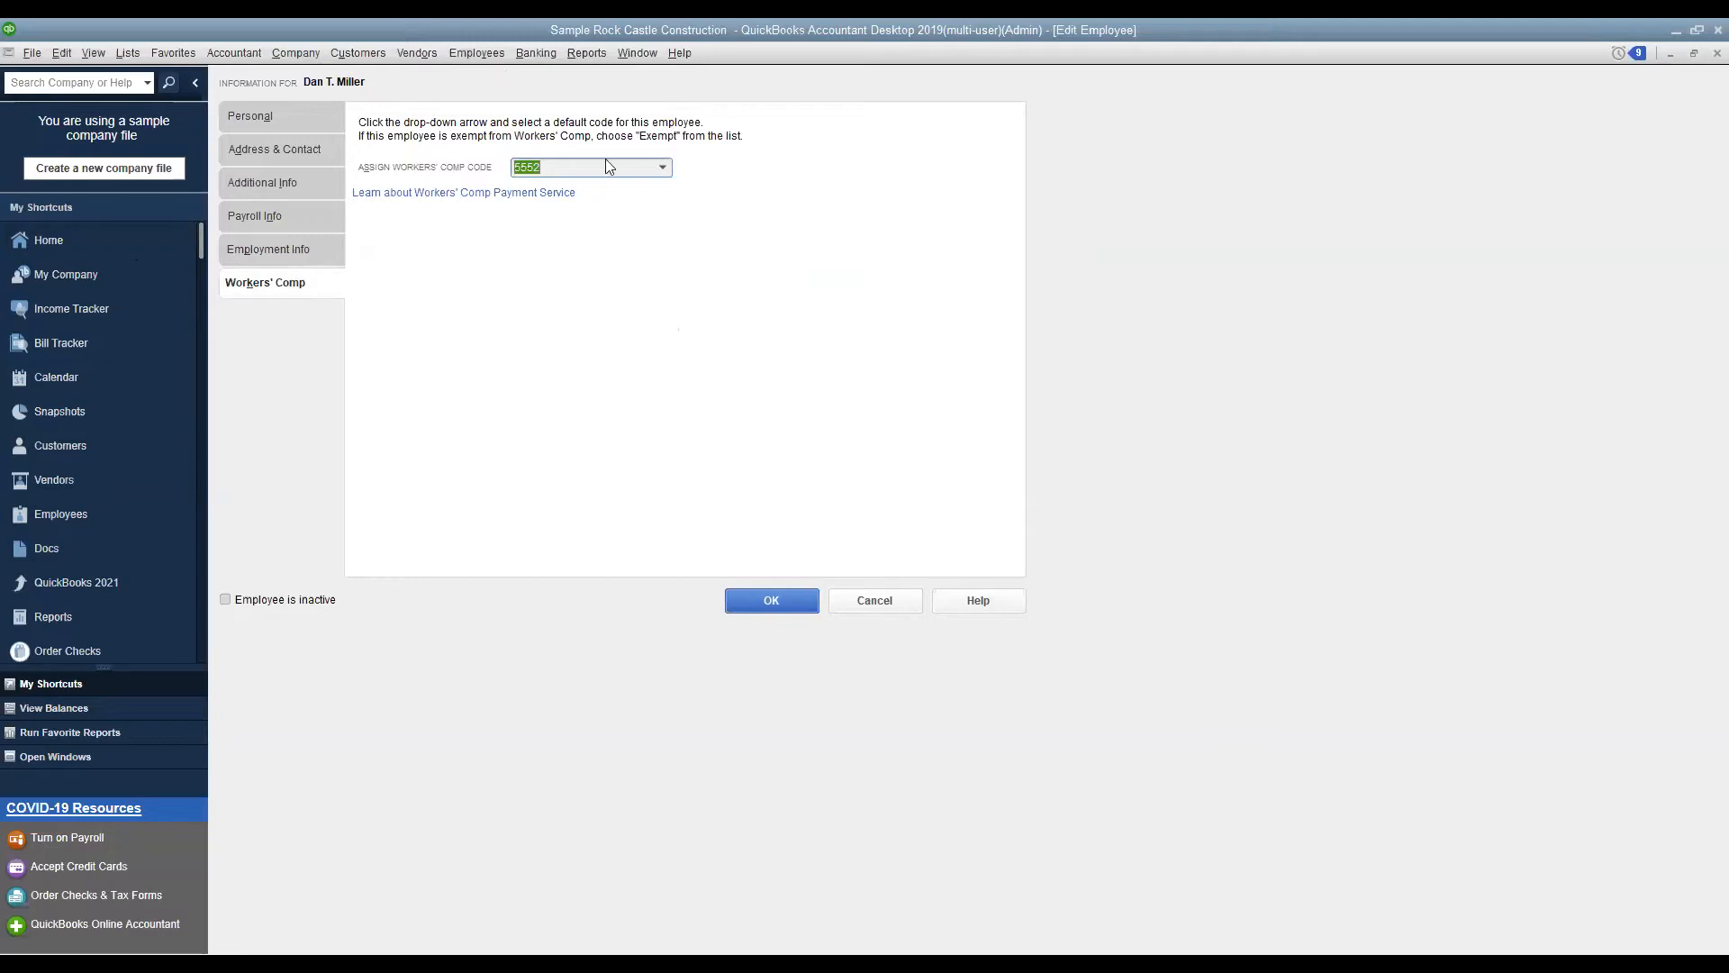
click(662, 168)
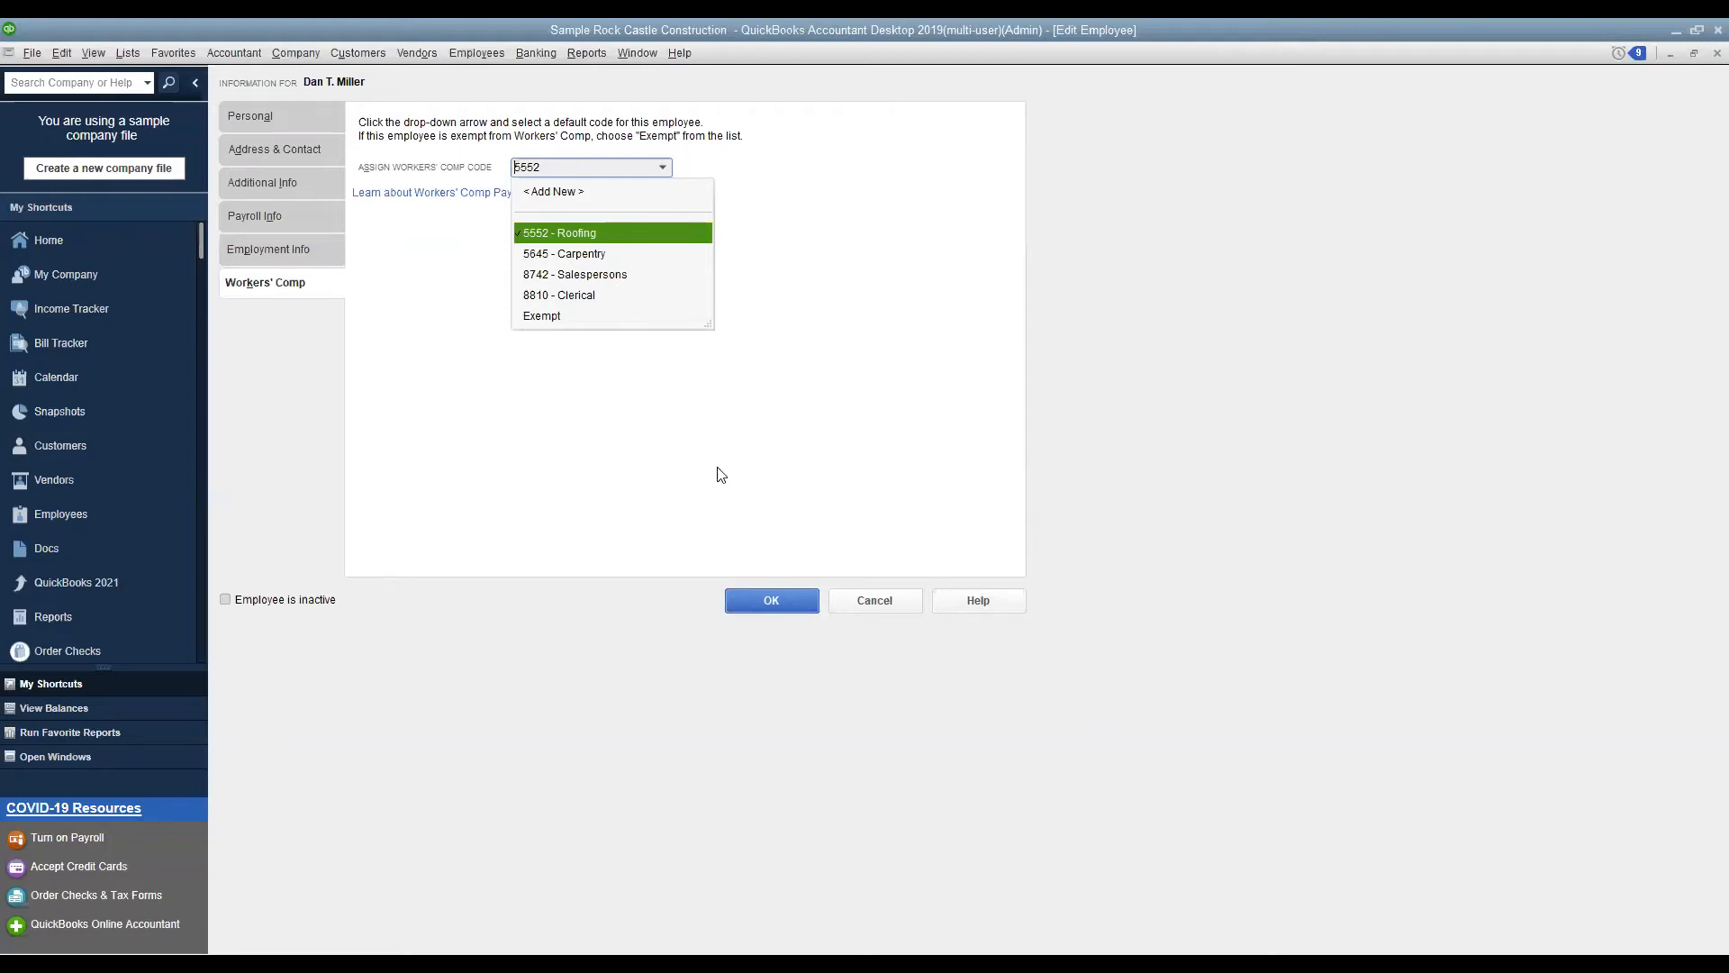
click(764, 600)
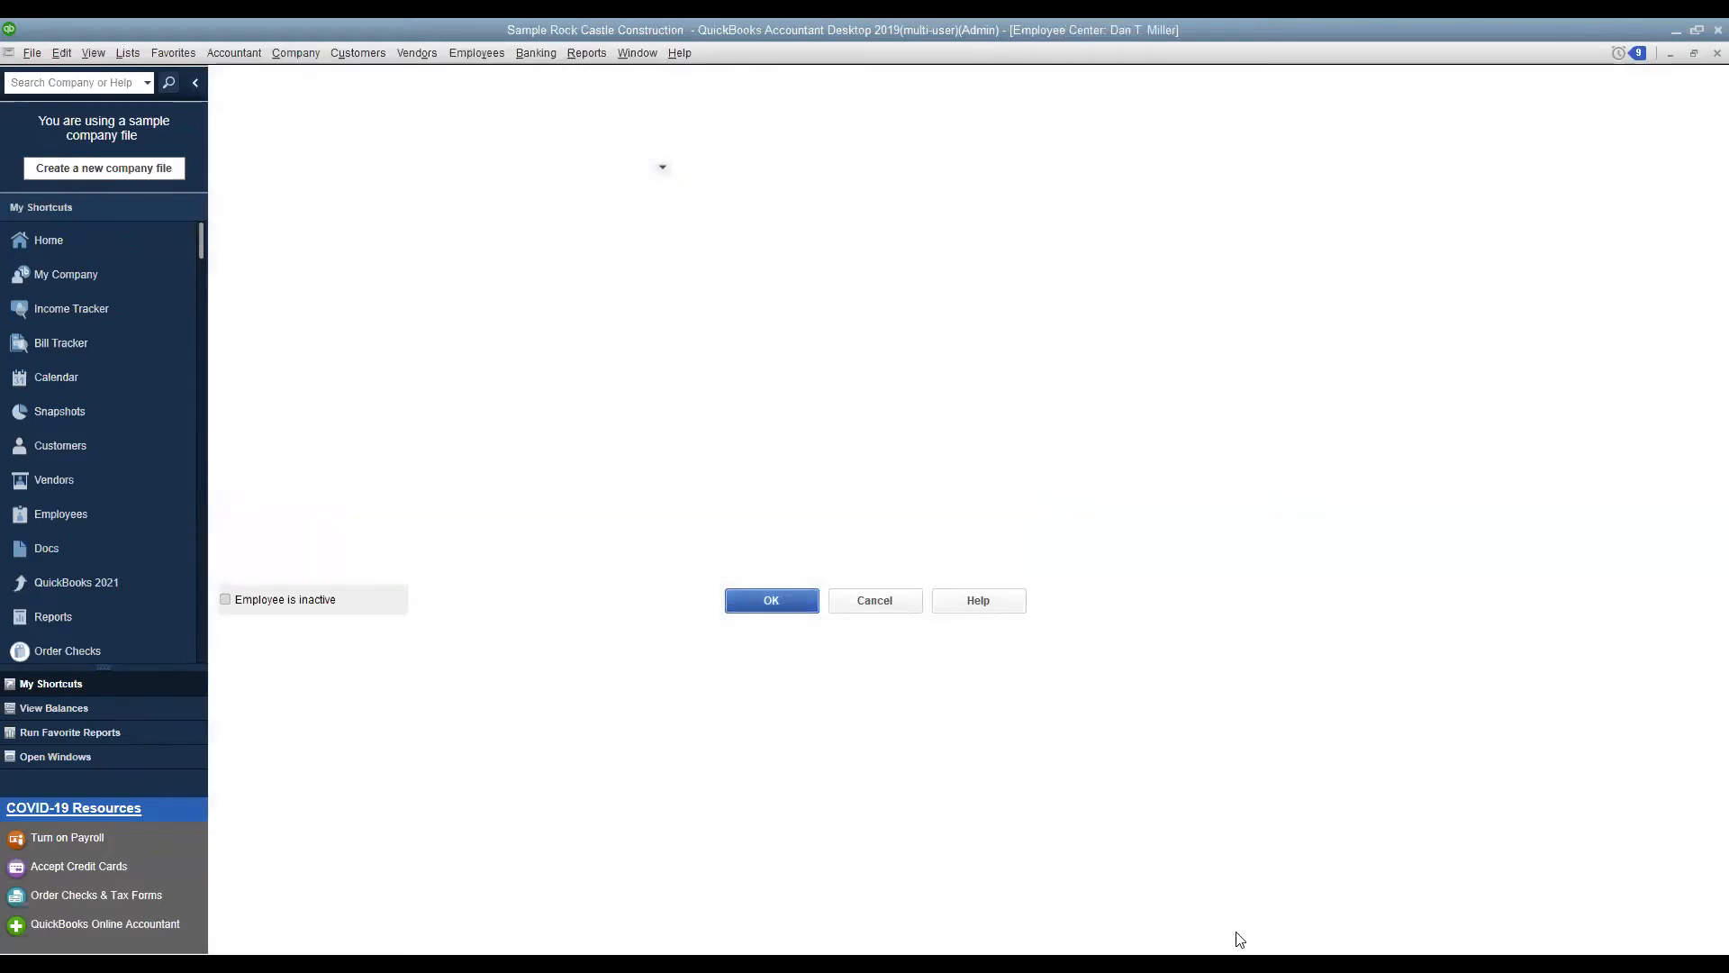
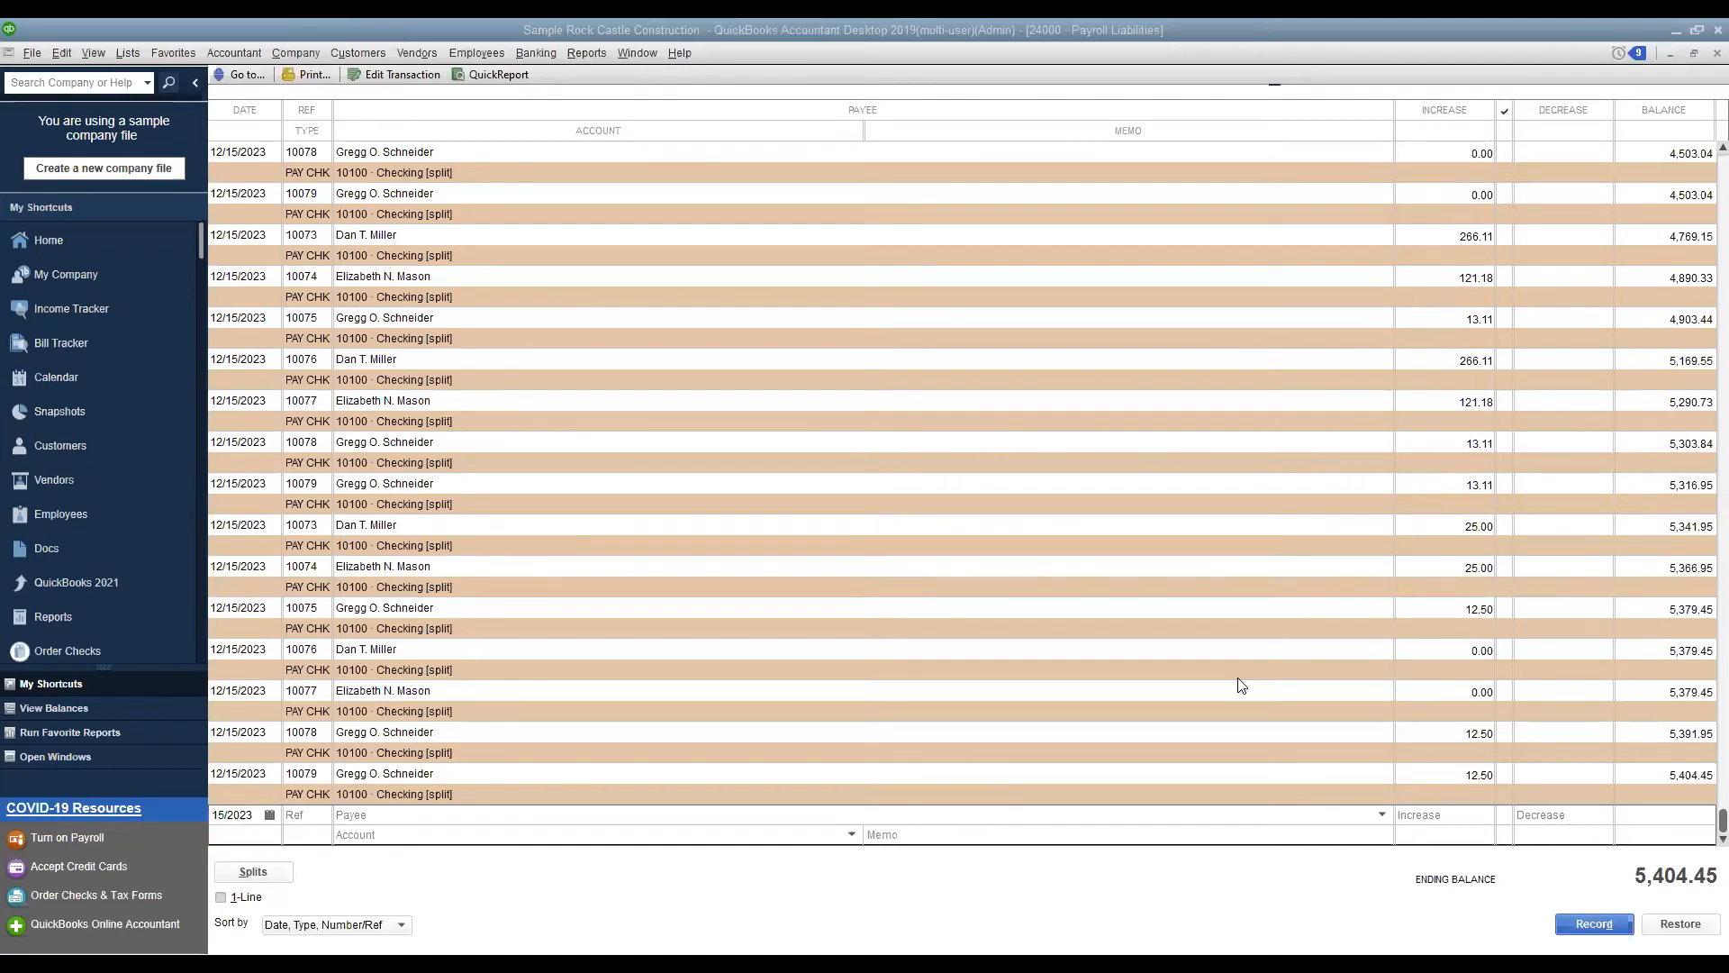
Open the Payroll Detail Review report from the employee and payroll reports
click(590, 54)
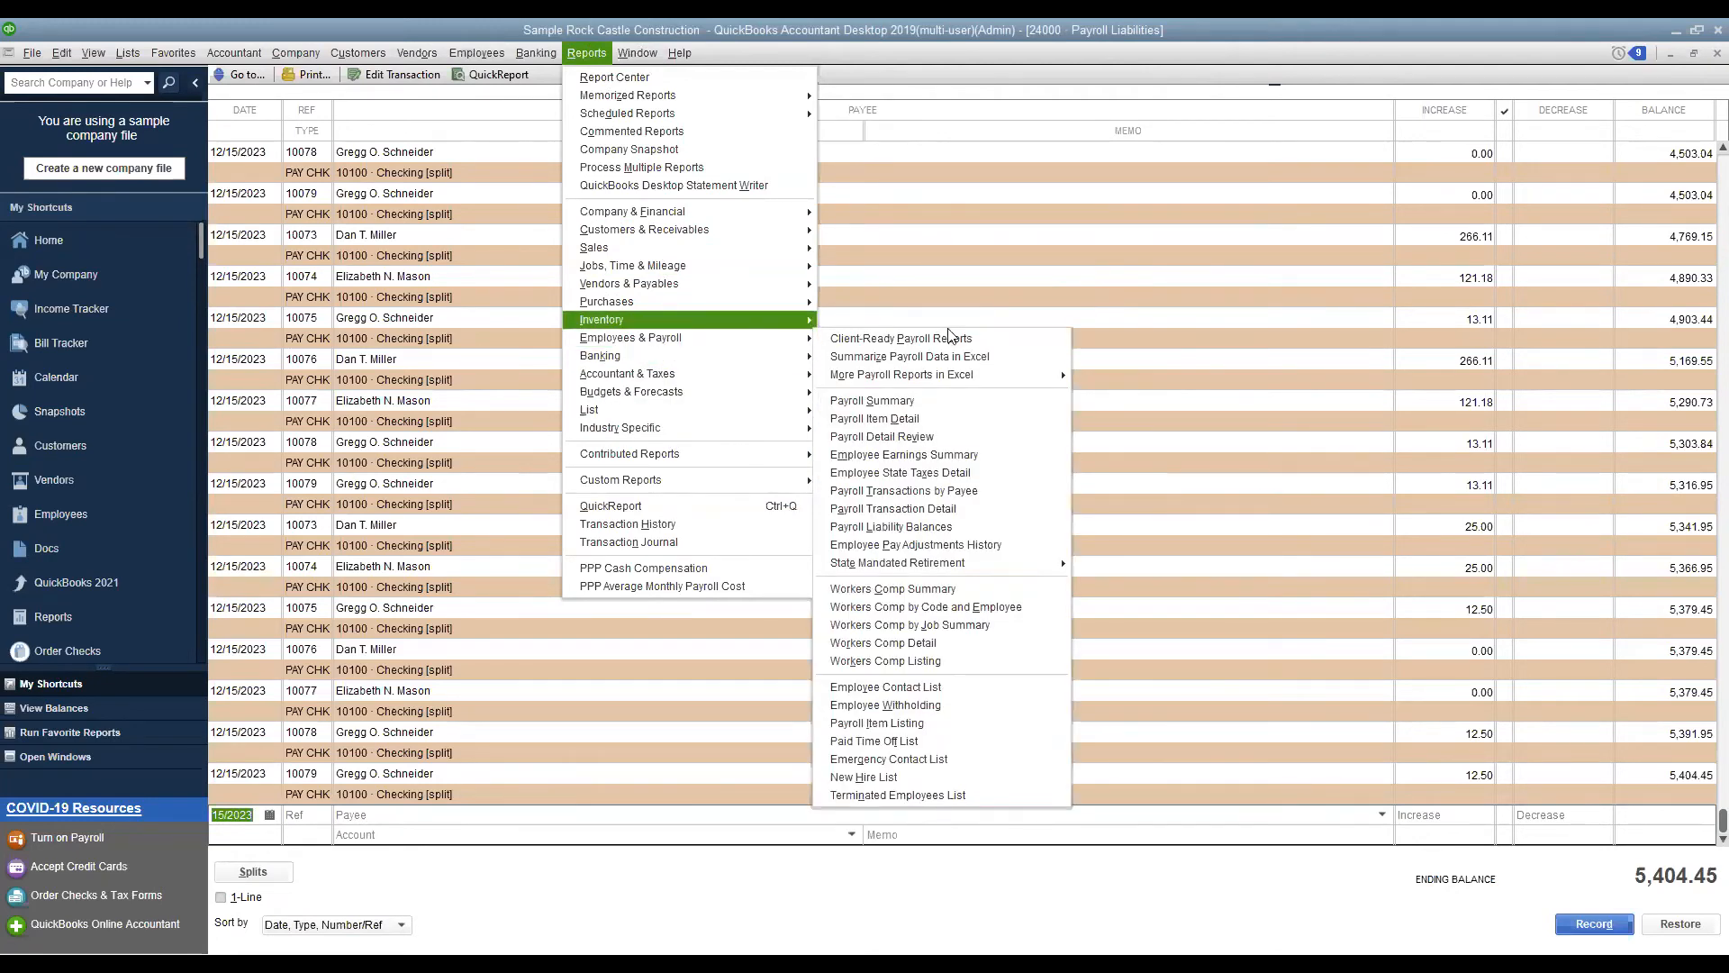
mouse_move(792, 337)
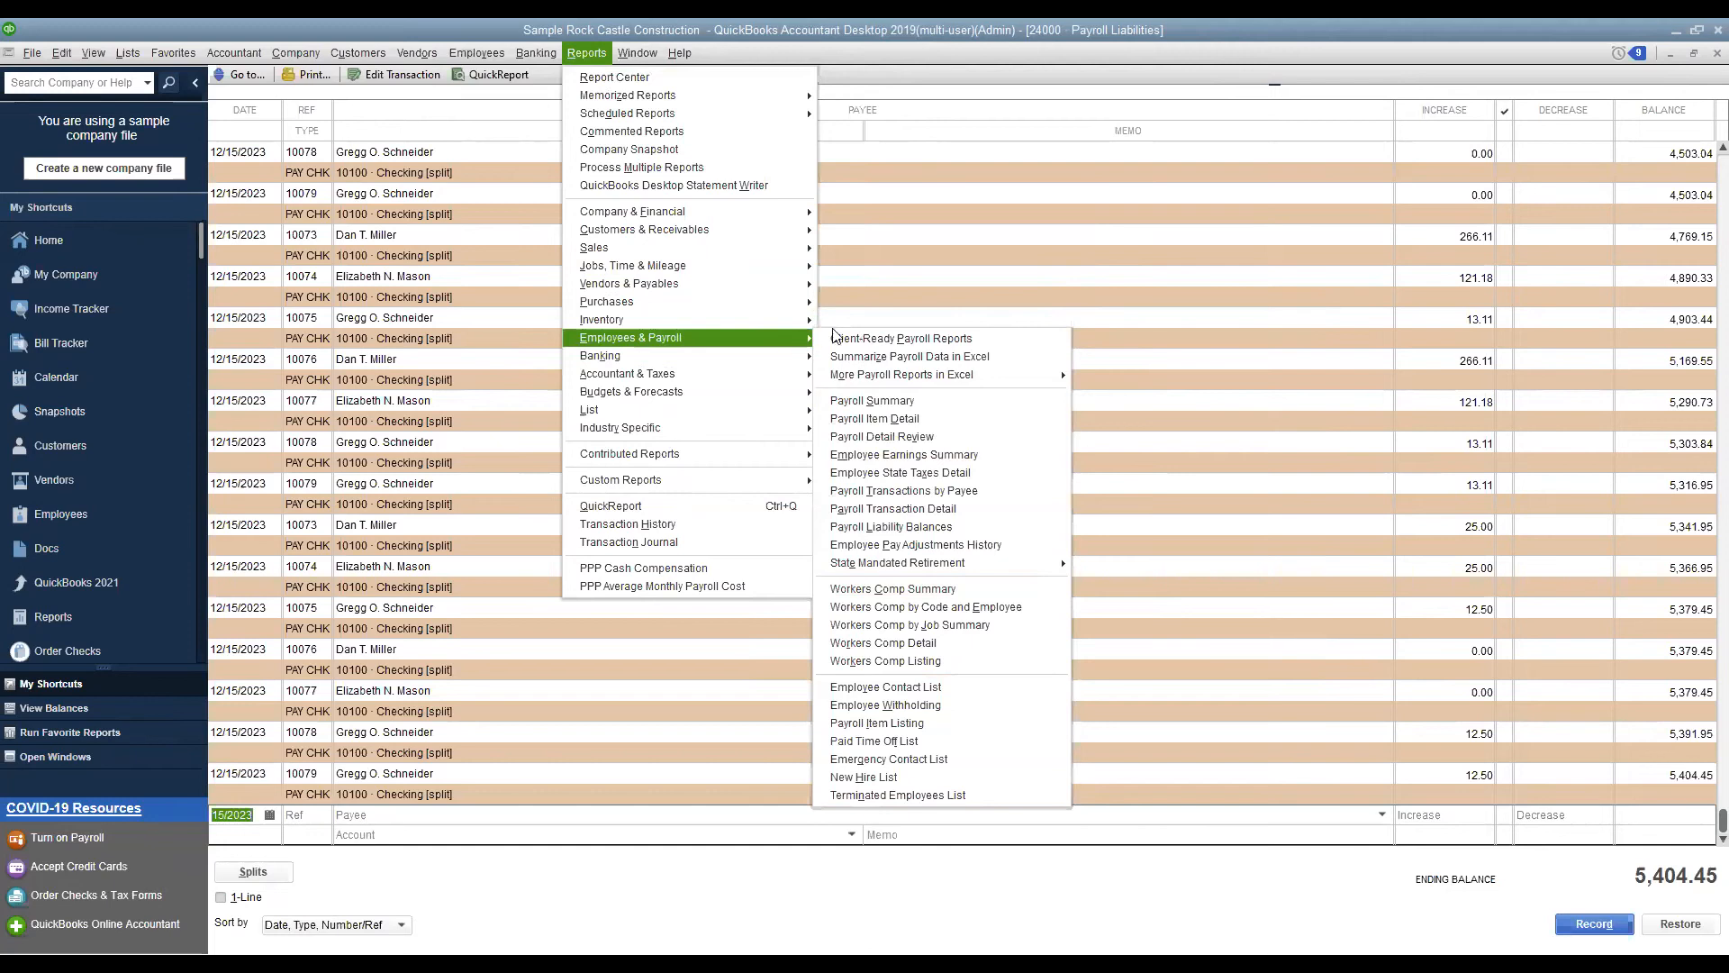
click(919, 437)
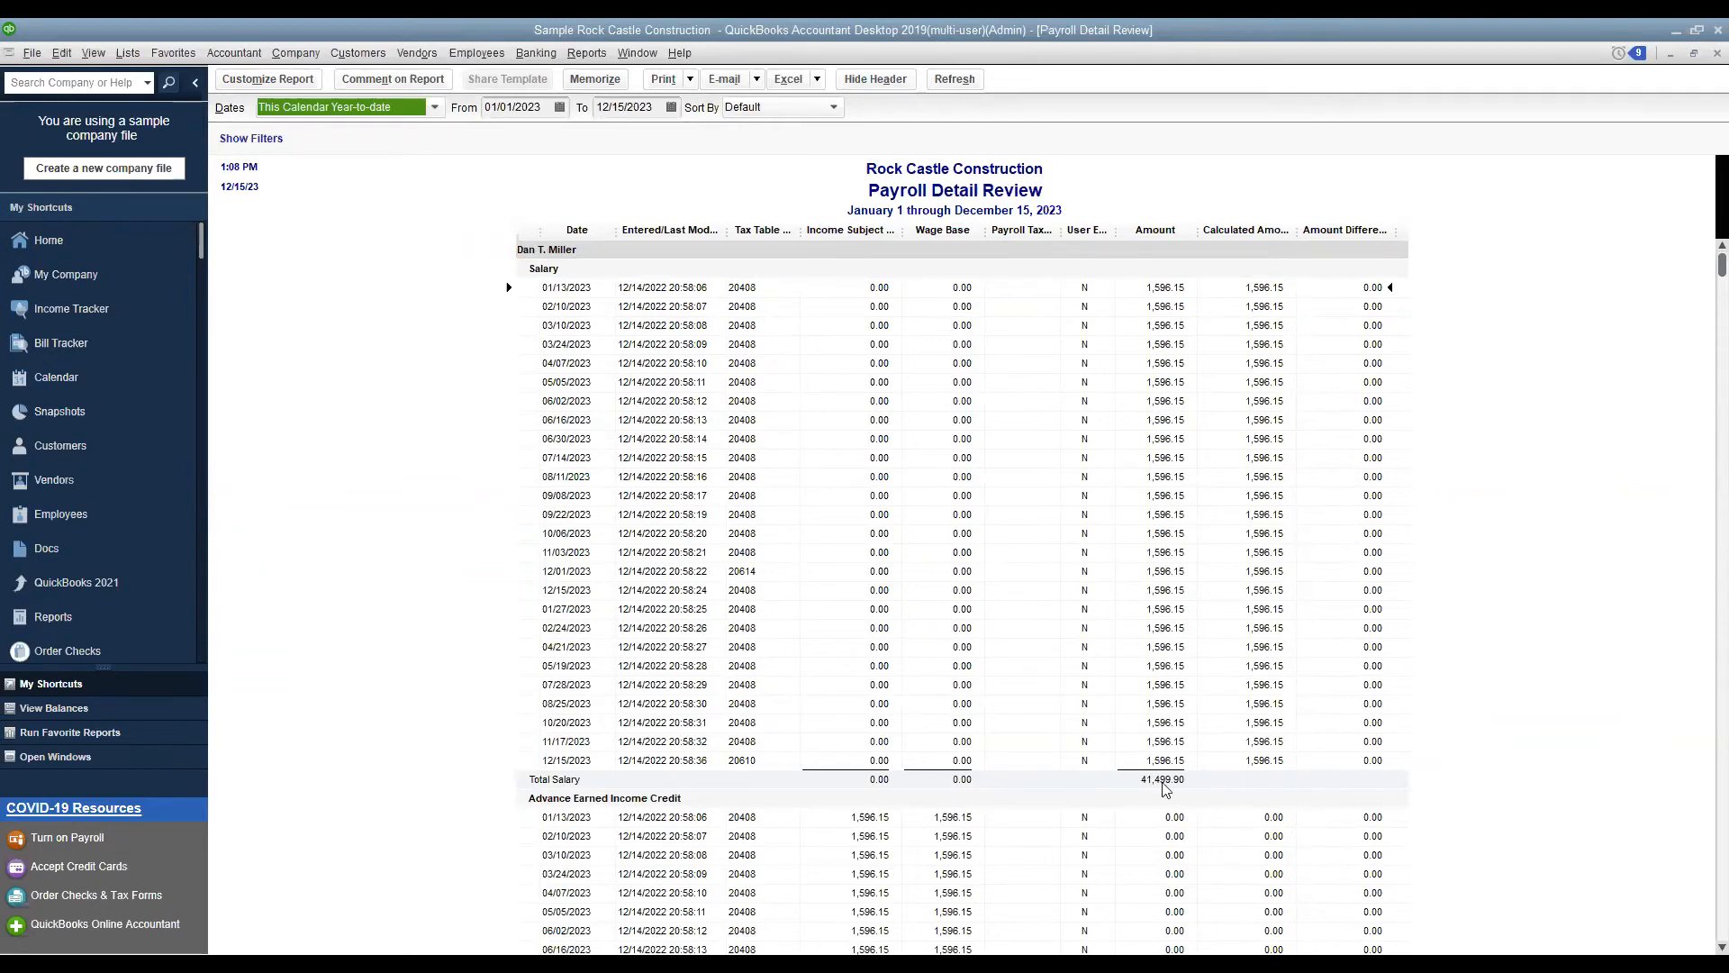
Examine the first employee's salary, federal withholding, Medicare, Social Security, unemployment and California tax entries in the Payroll Detail Review report
click(1236, 781)
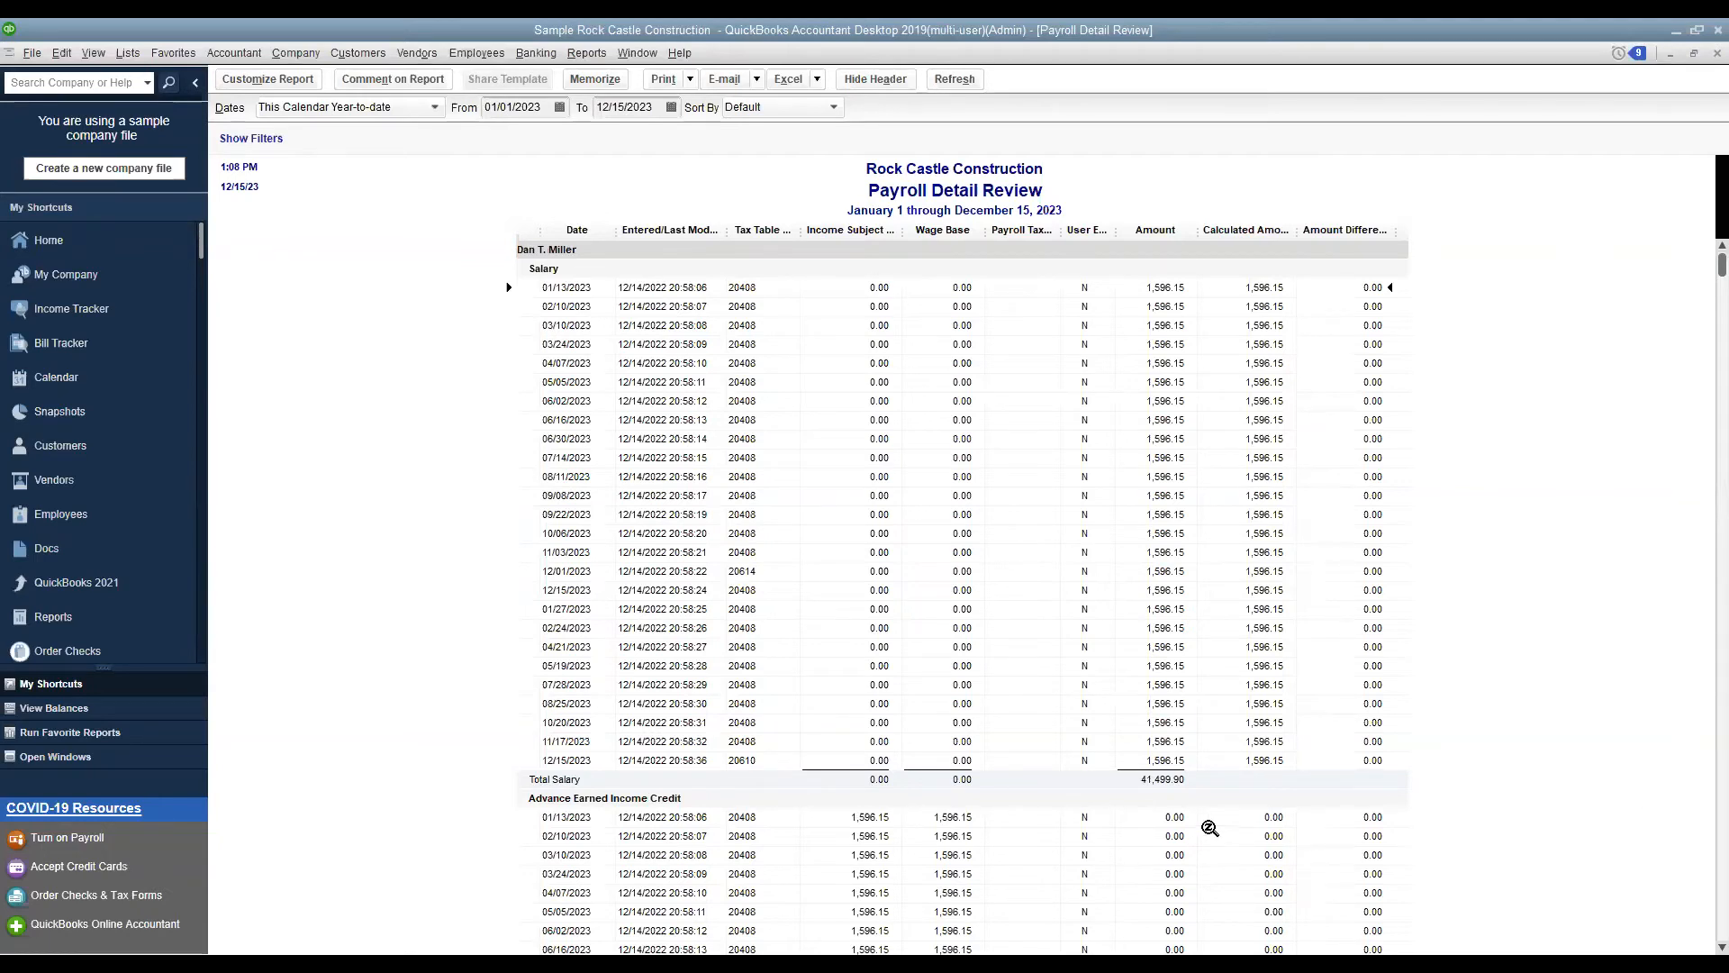
scroll(1170, 664, down, 3)
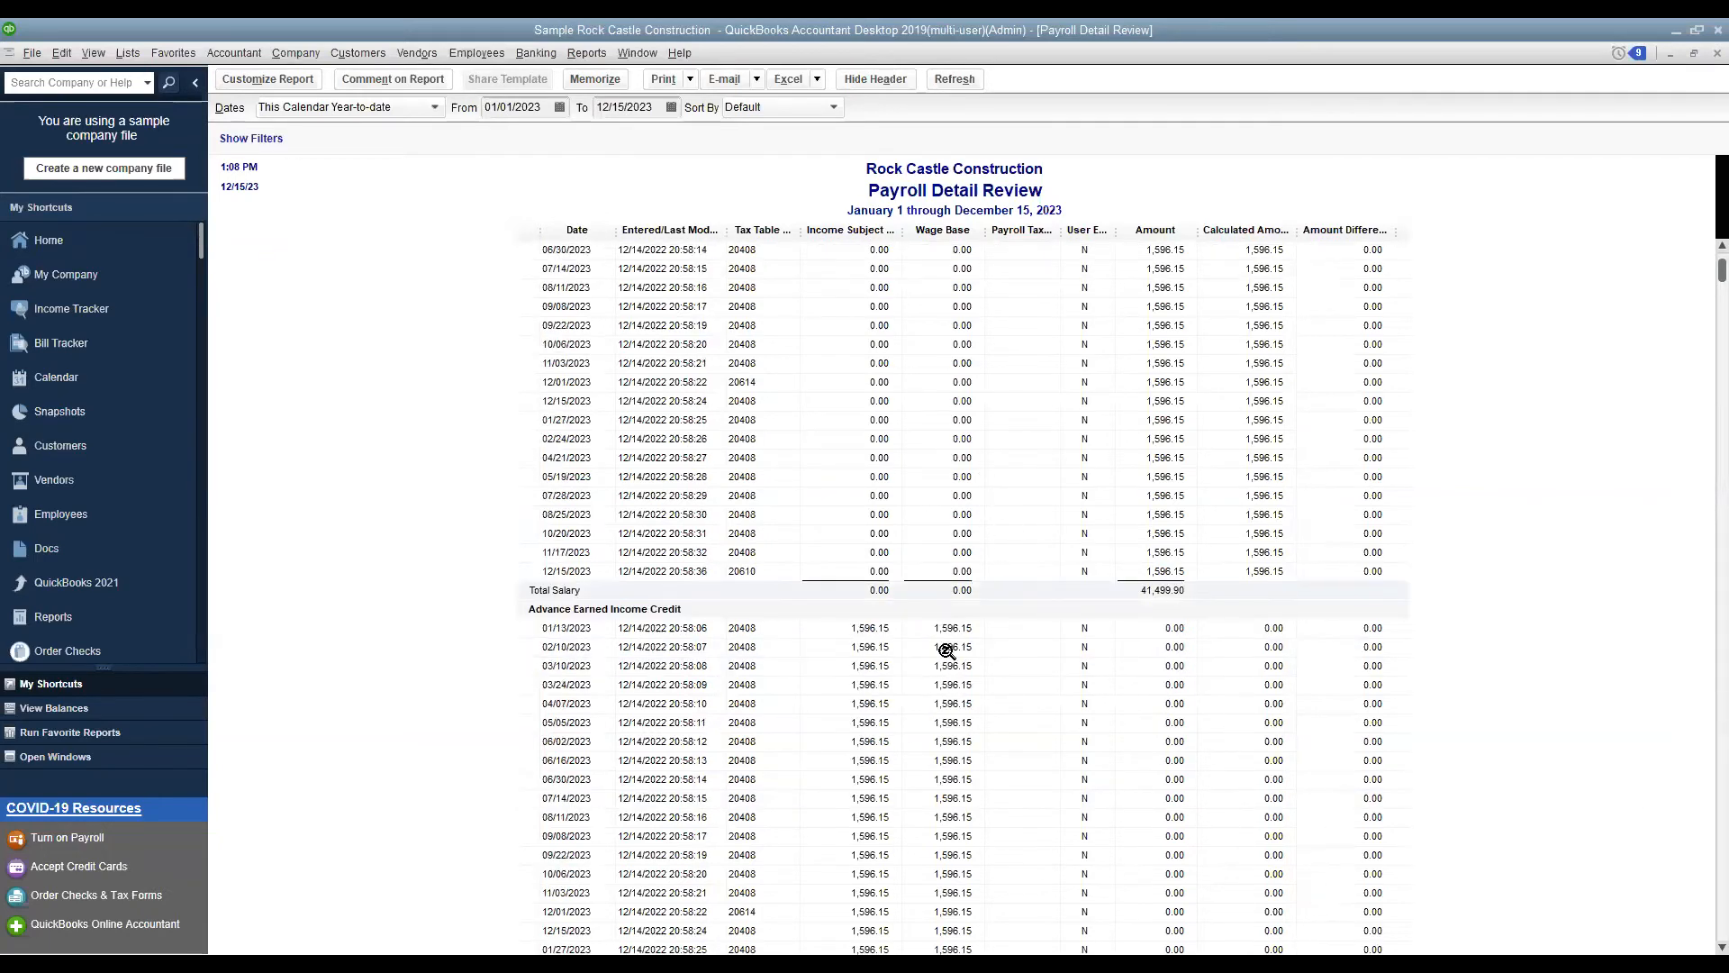
scroll(1099, 547, down, 3)
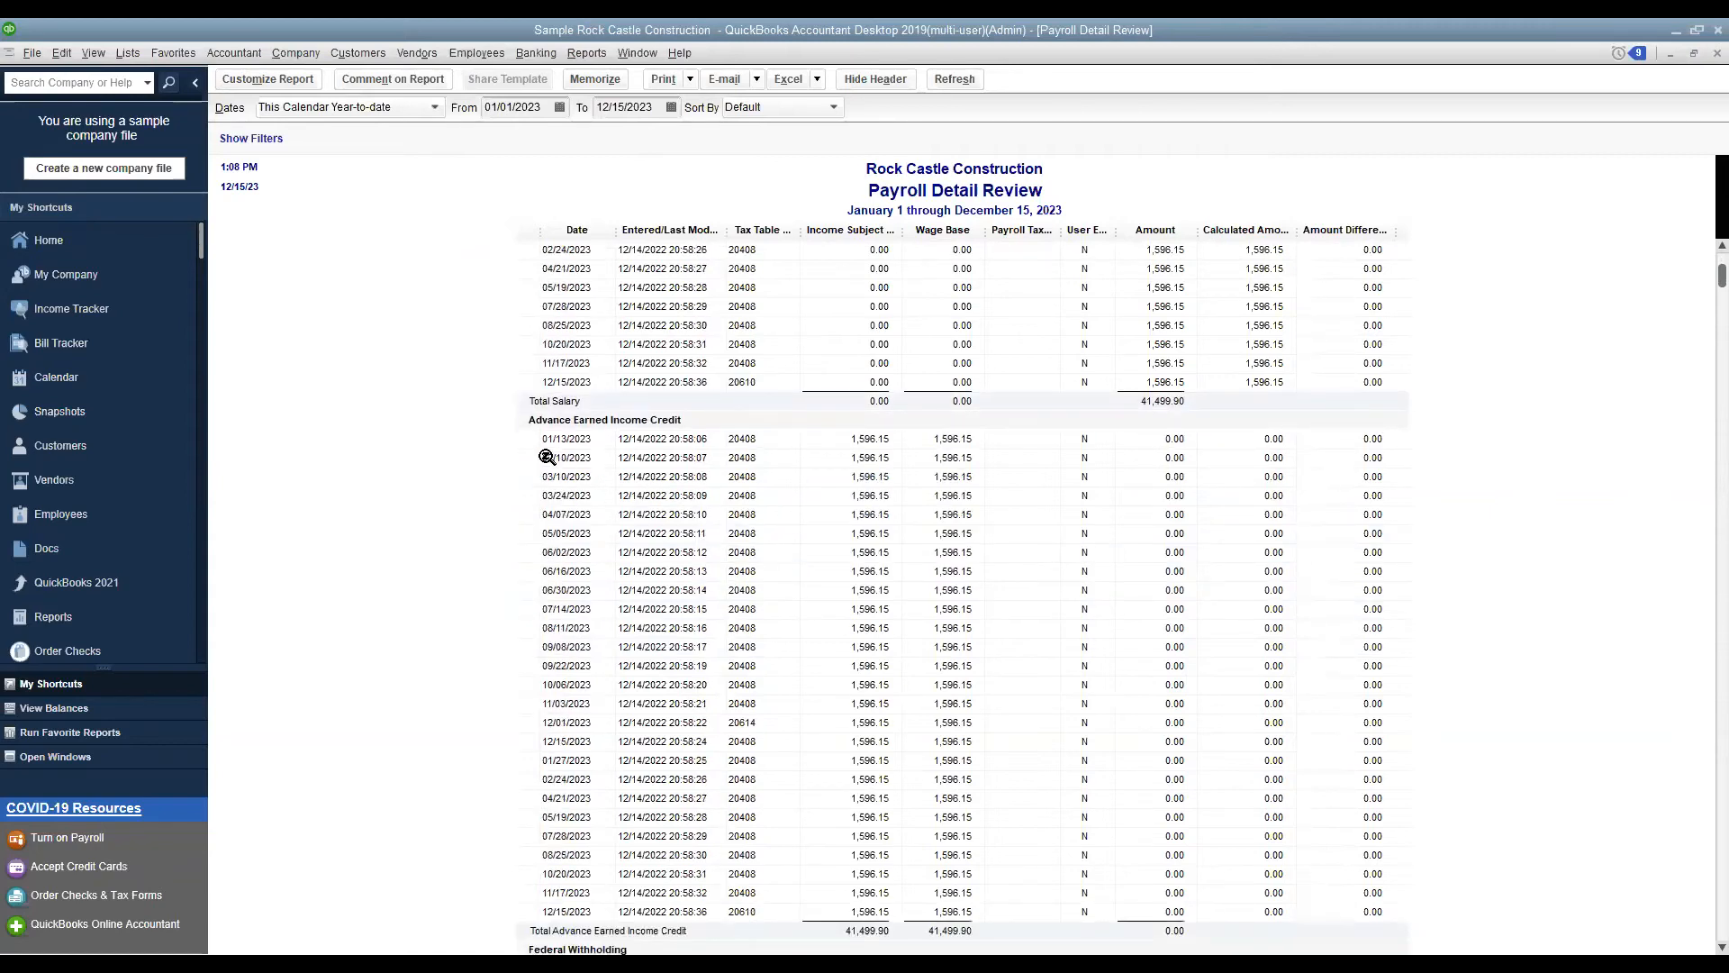
scroll(1115, 562, down, 3)
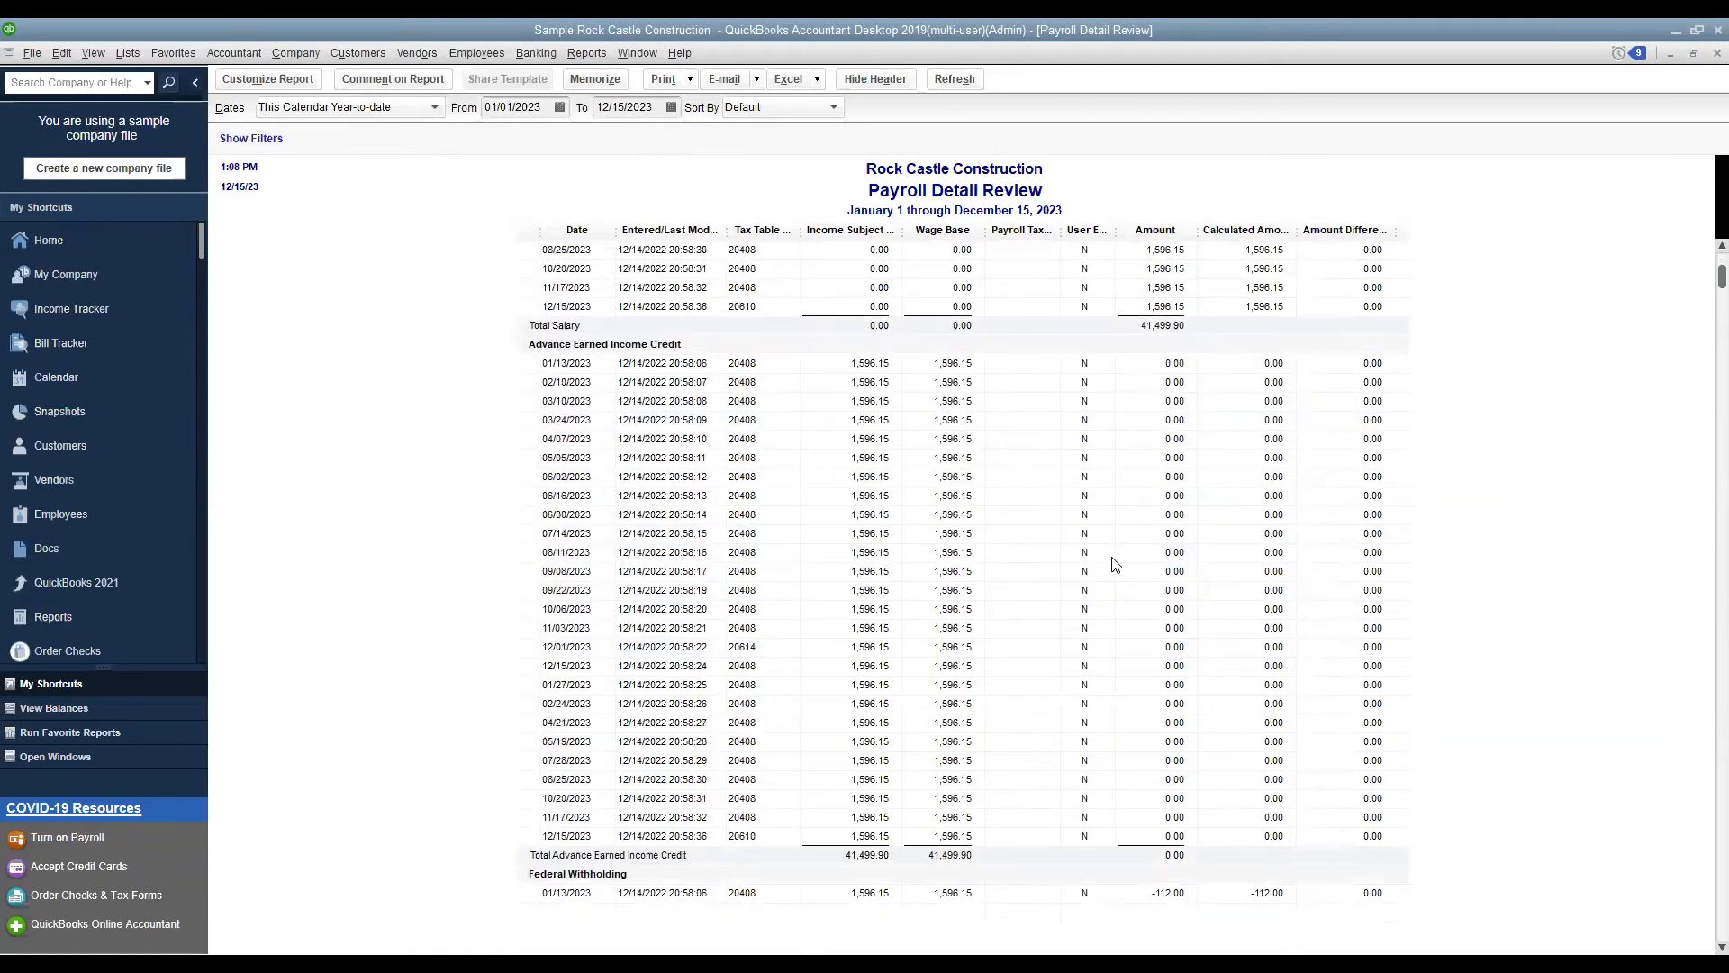
scroll(1115, 564, down, 6)
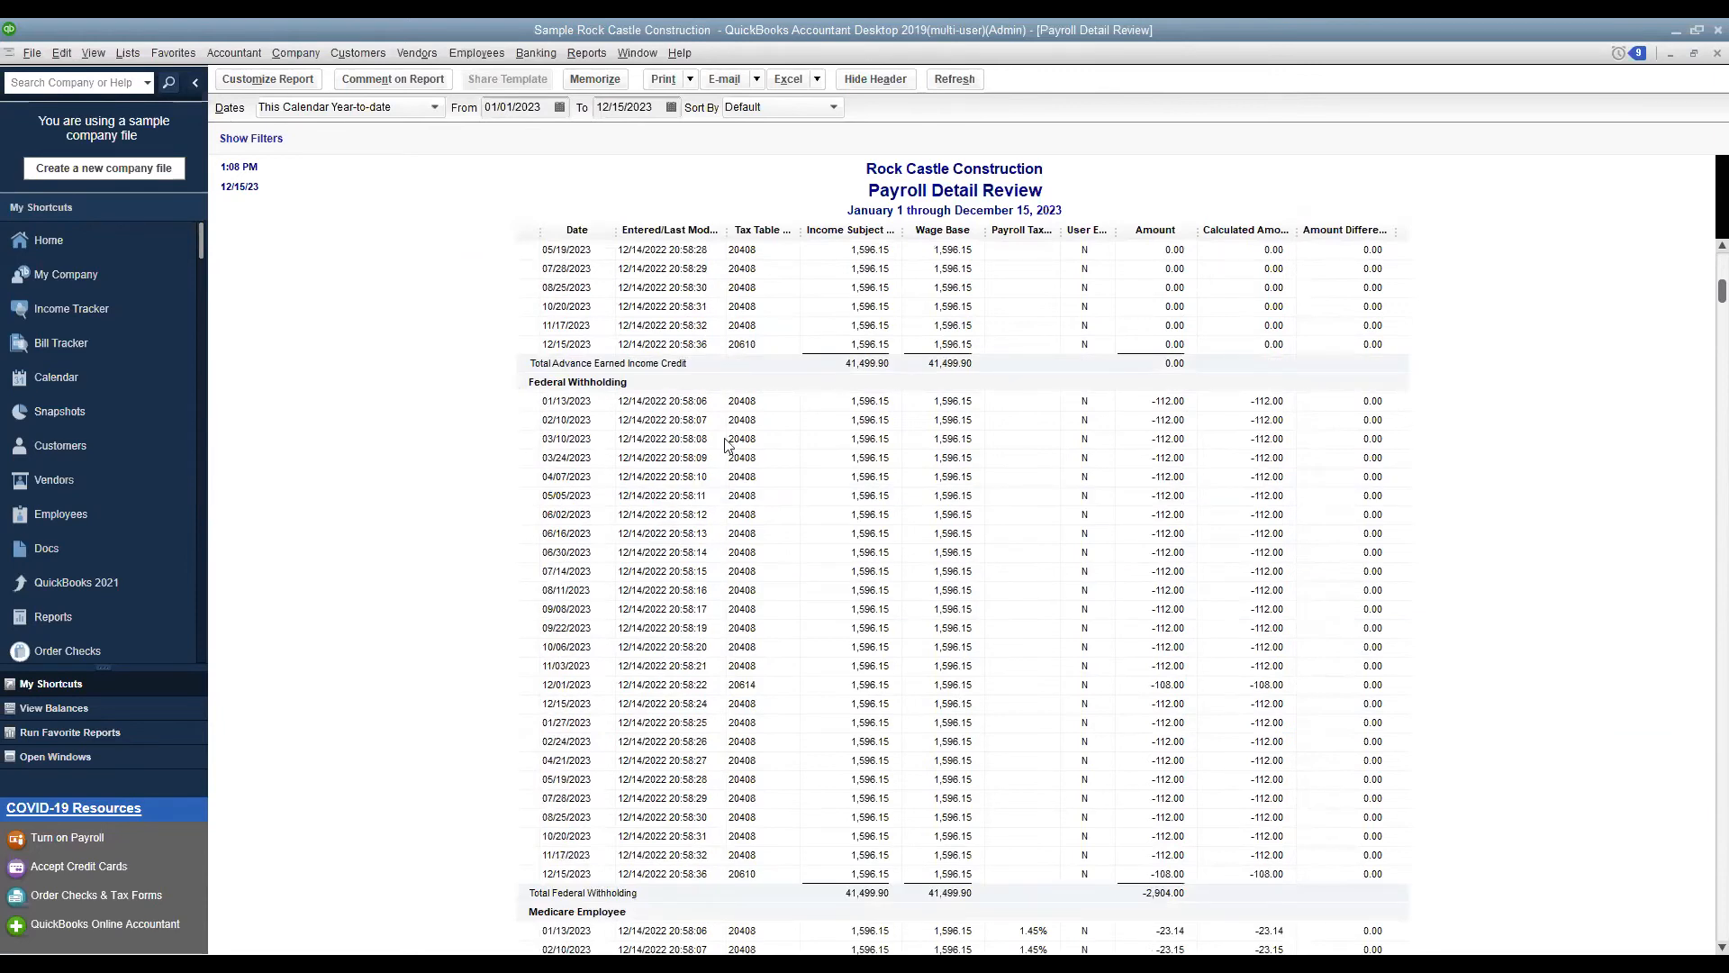
scroll(880, 494, down, 6)
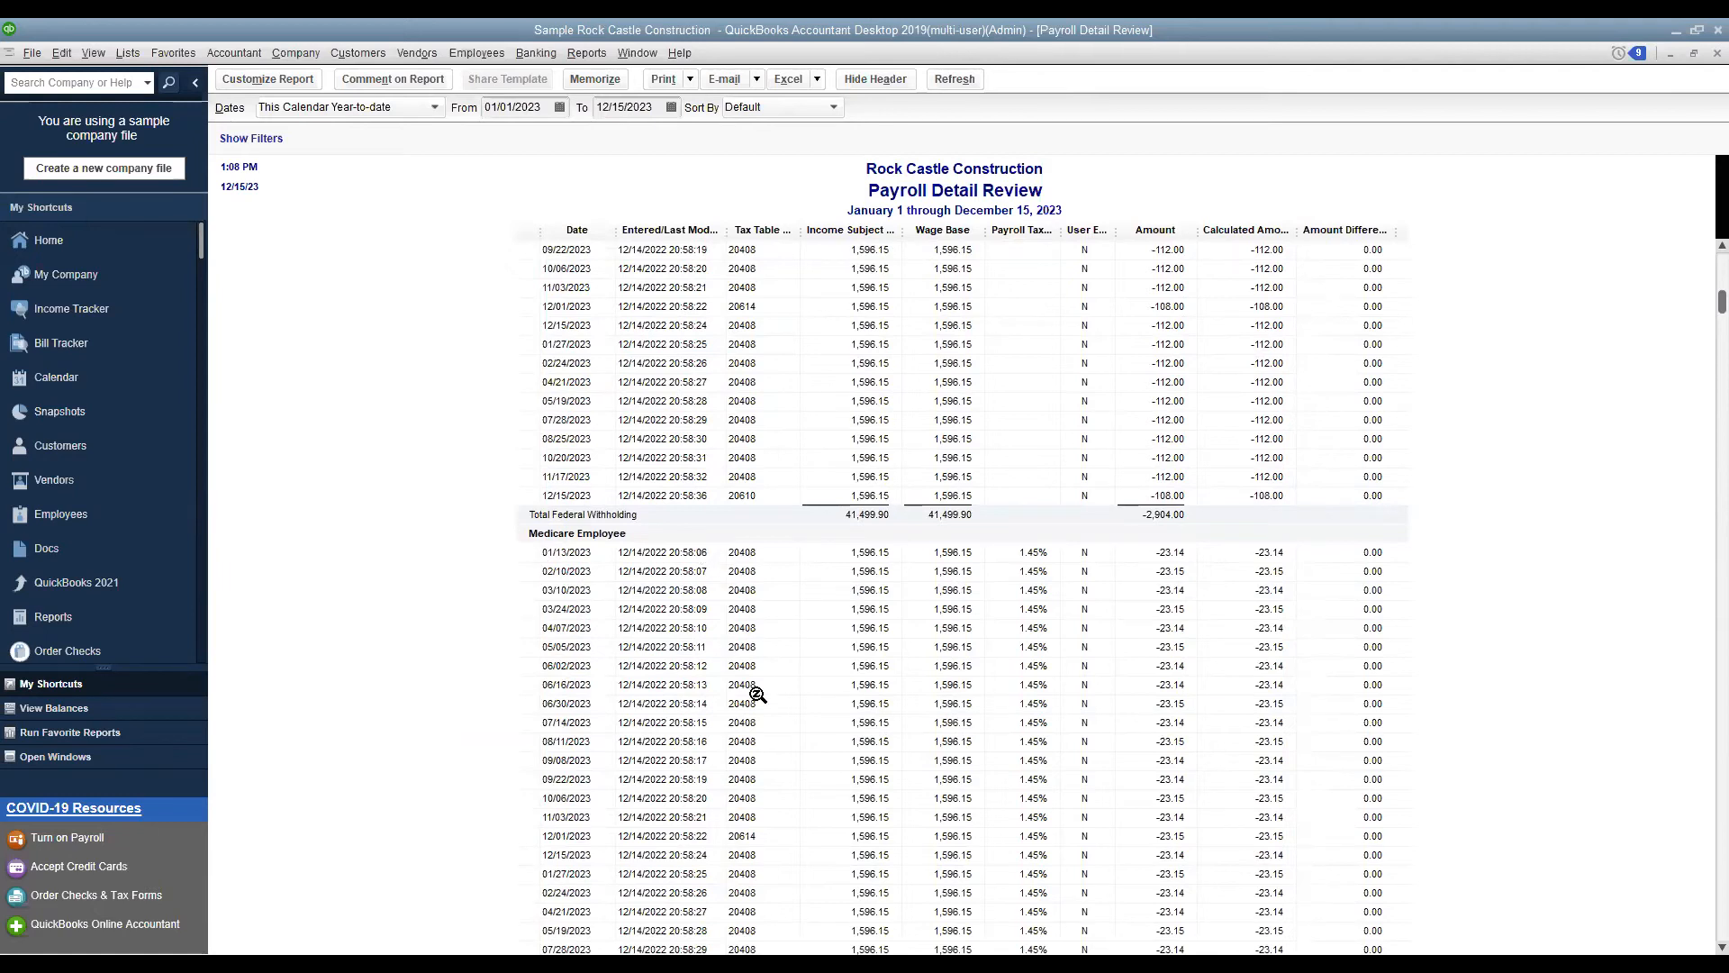
scroll(757, 712, down, 6)
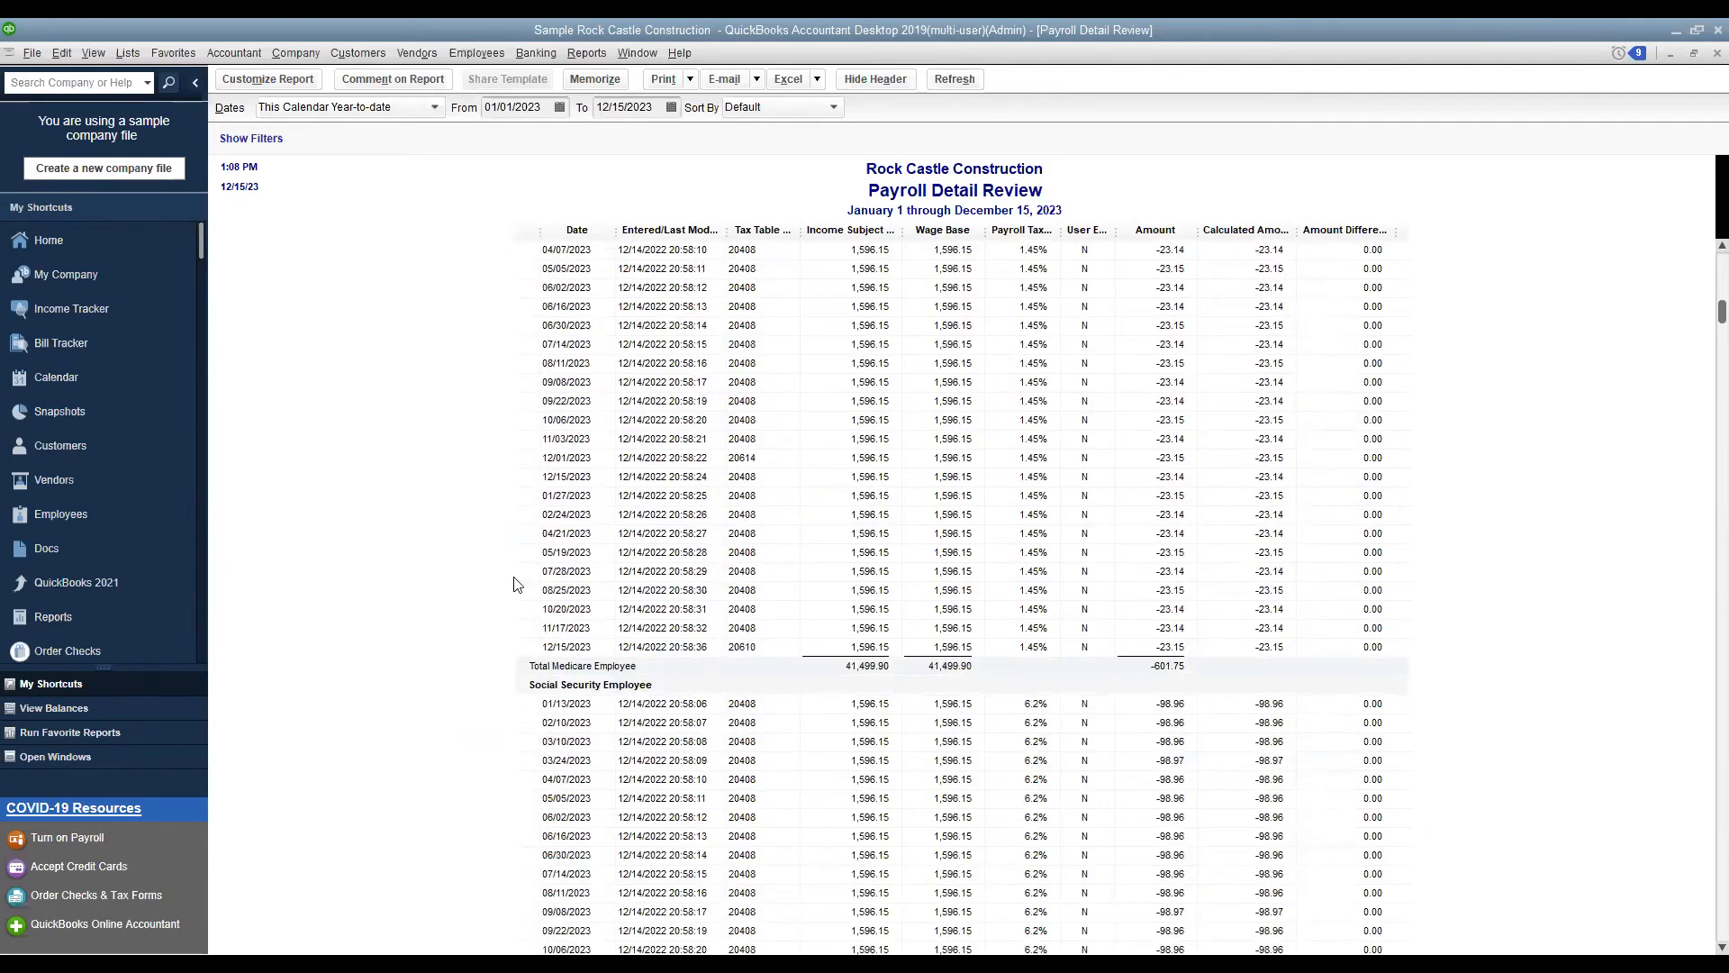
scroll(732, 622, down, 10)
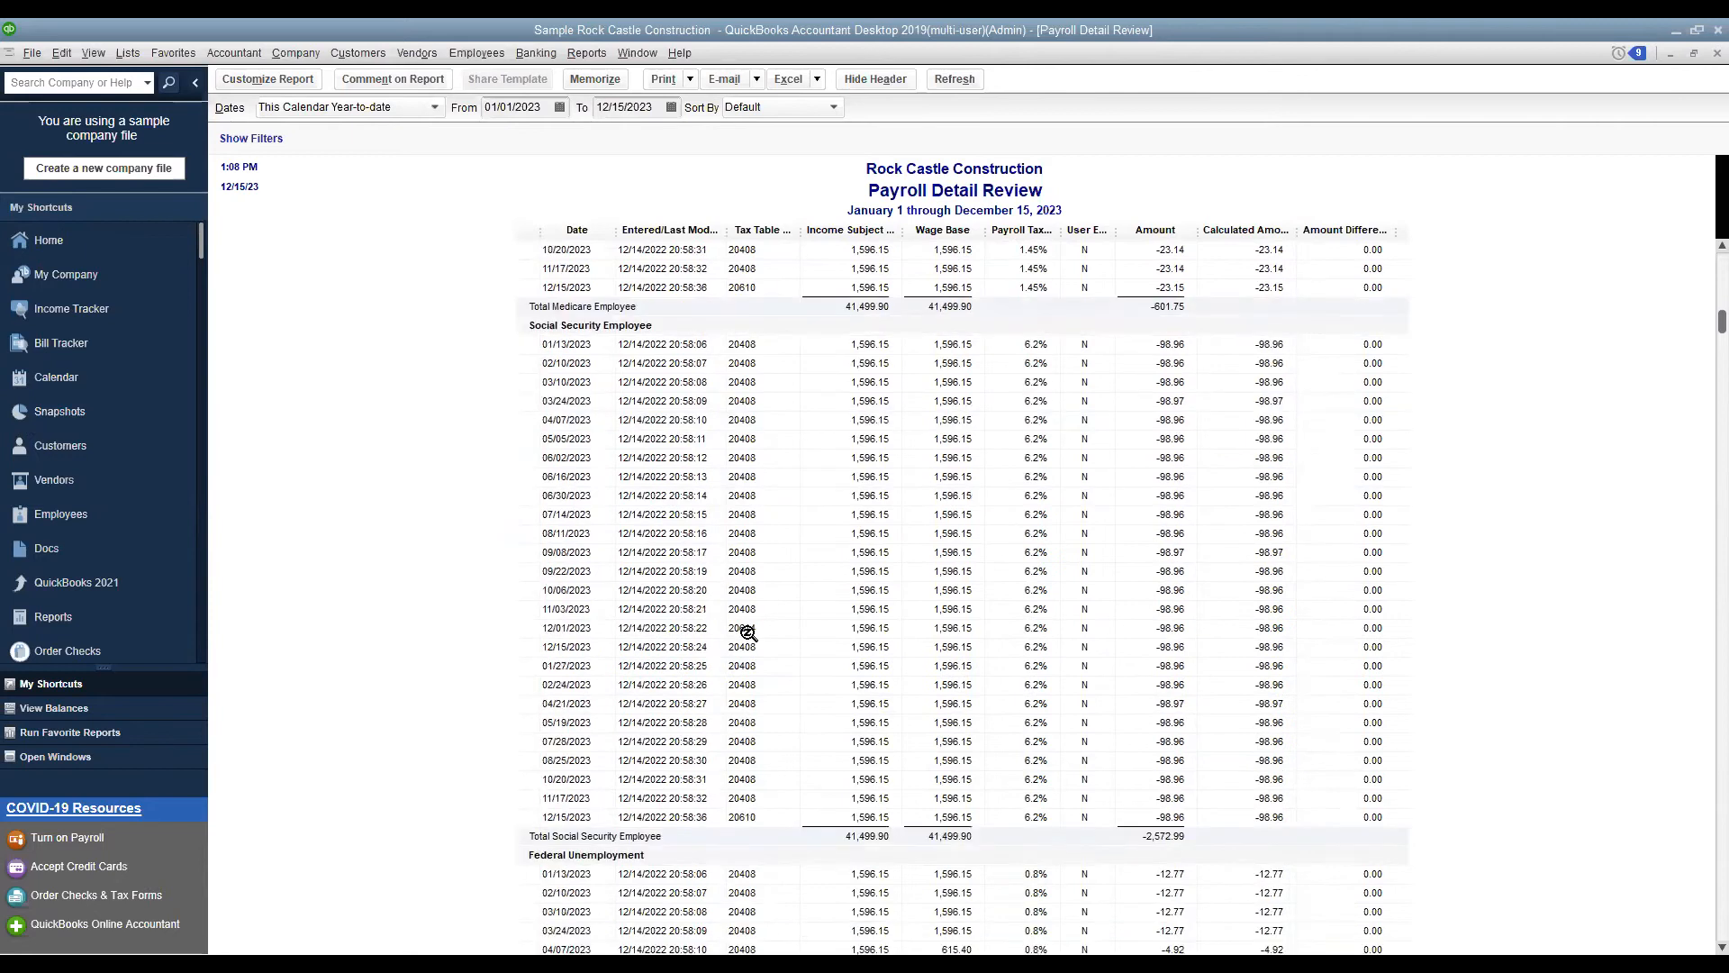
scroll(602, 699, down, 10)
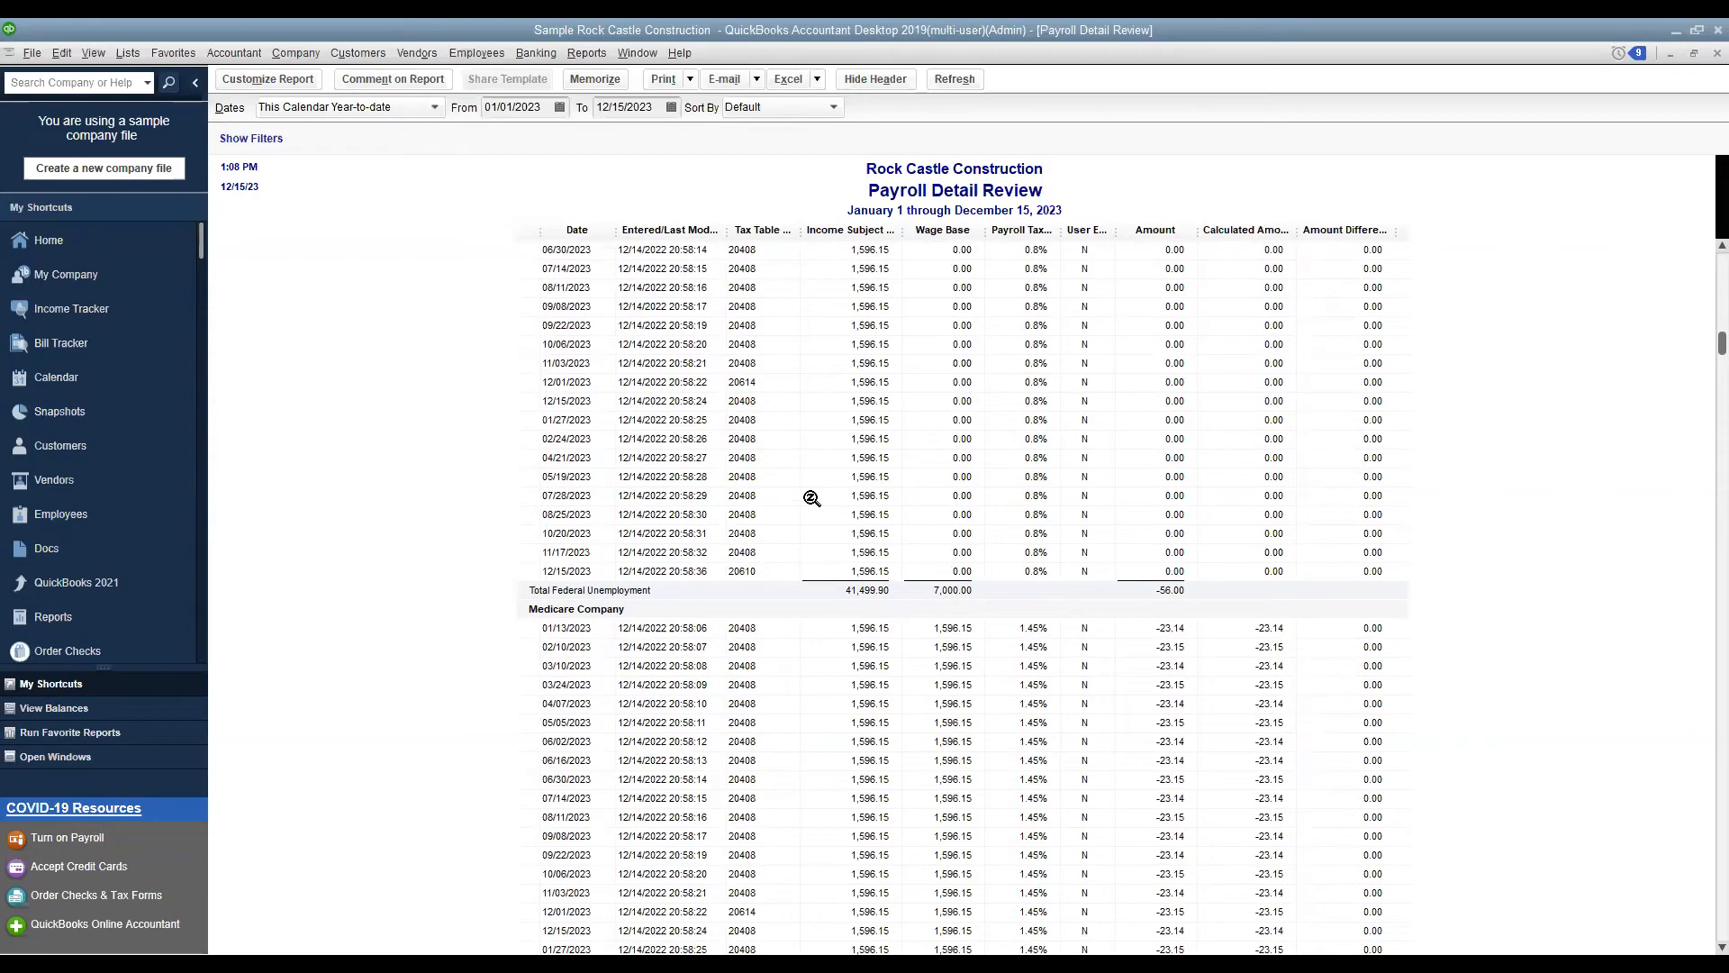
scroll(811, 498, down, 7)
scroll(812, 498, down, 13)
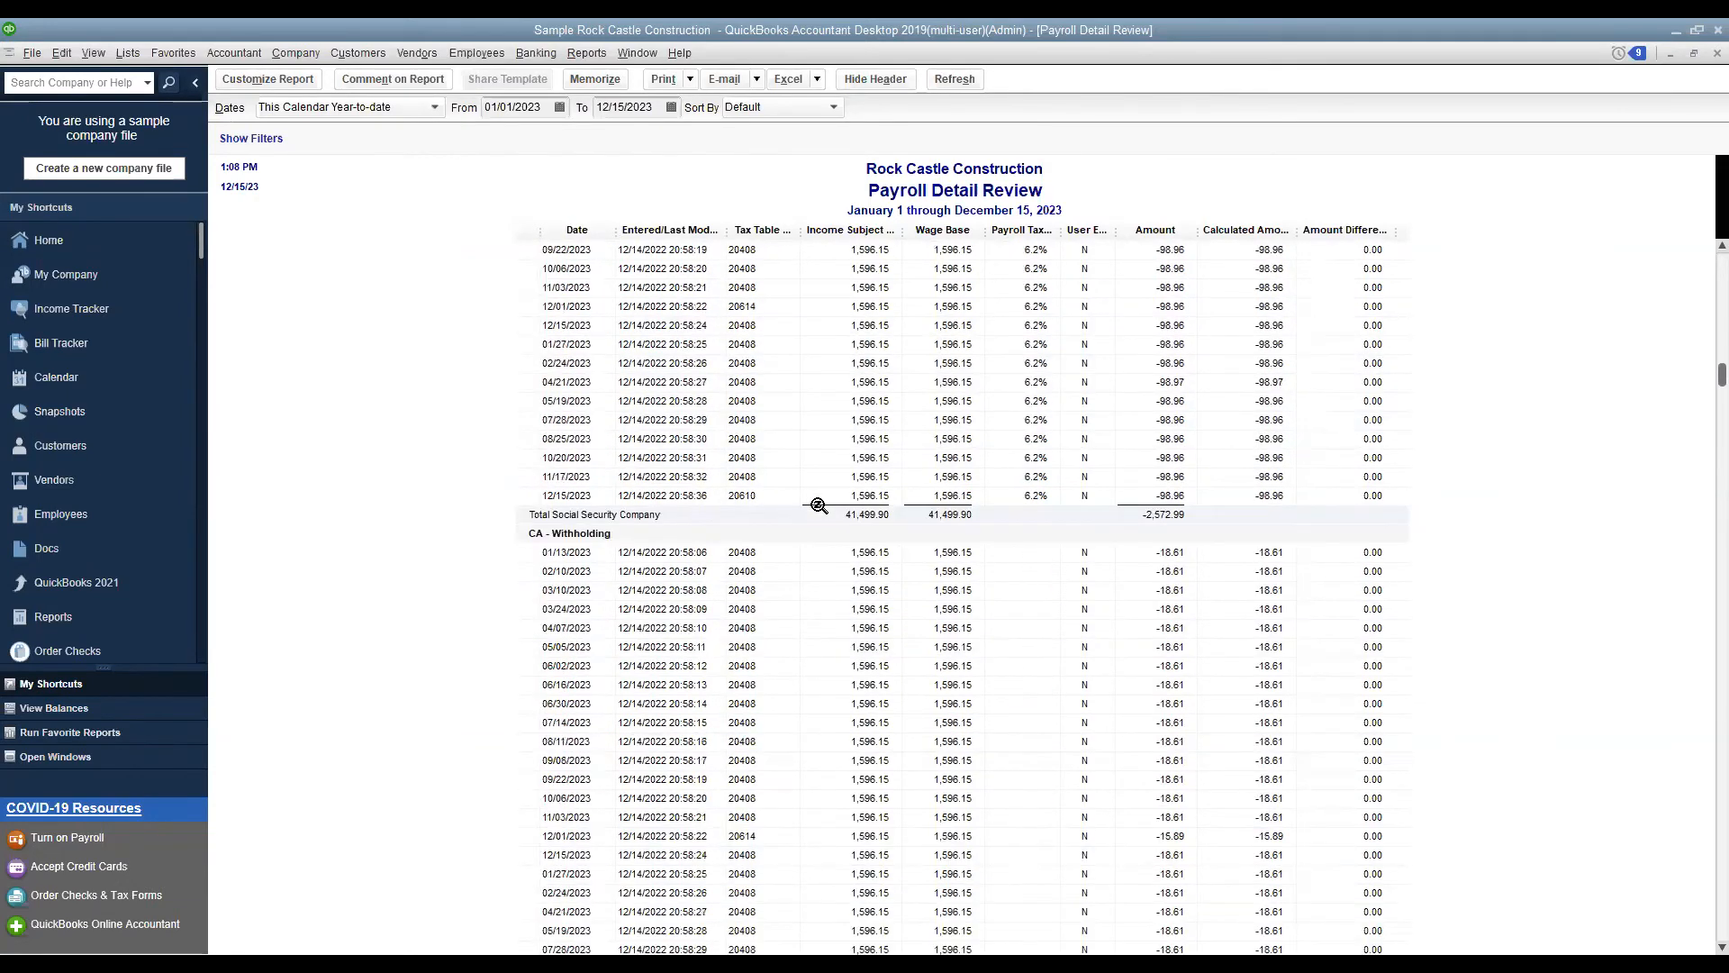
scroll(819, 505, down, 3)
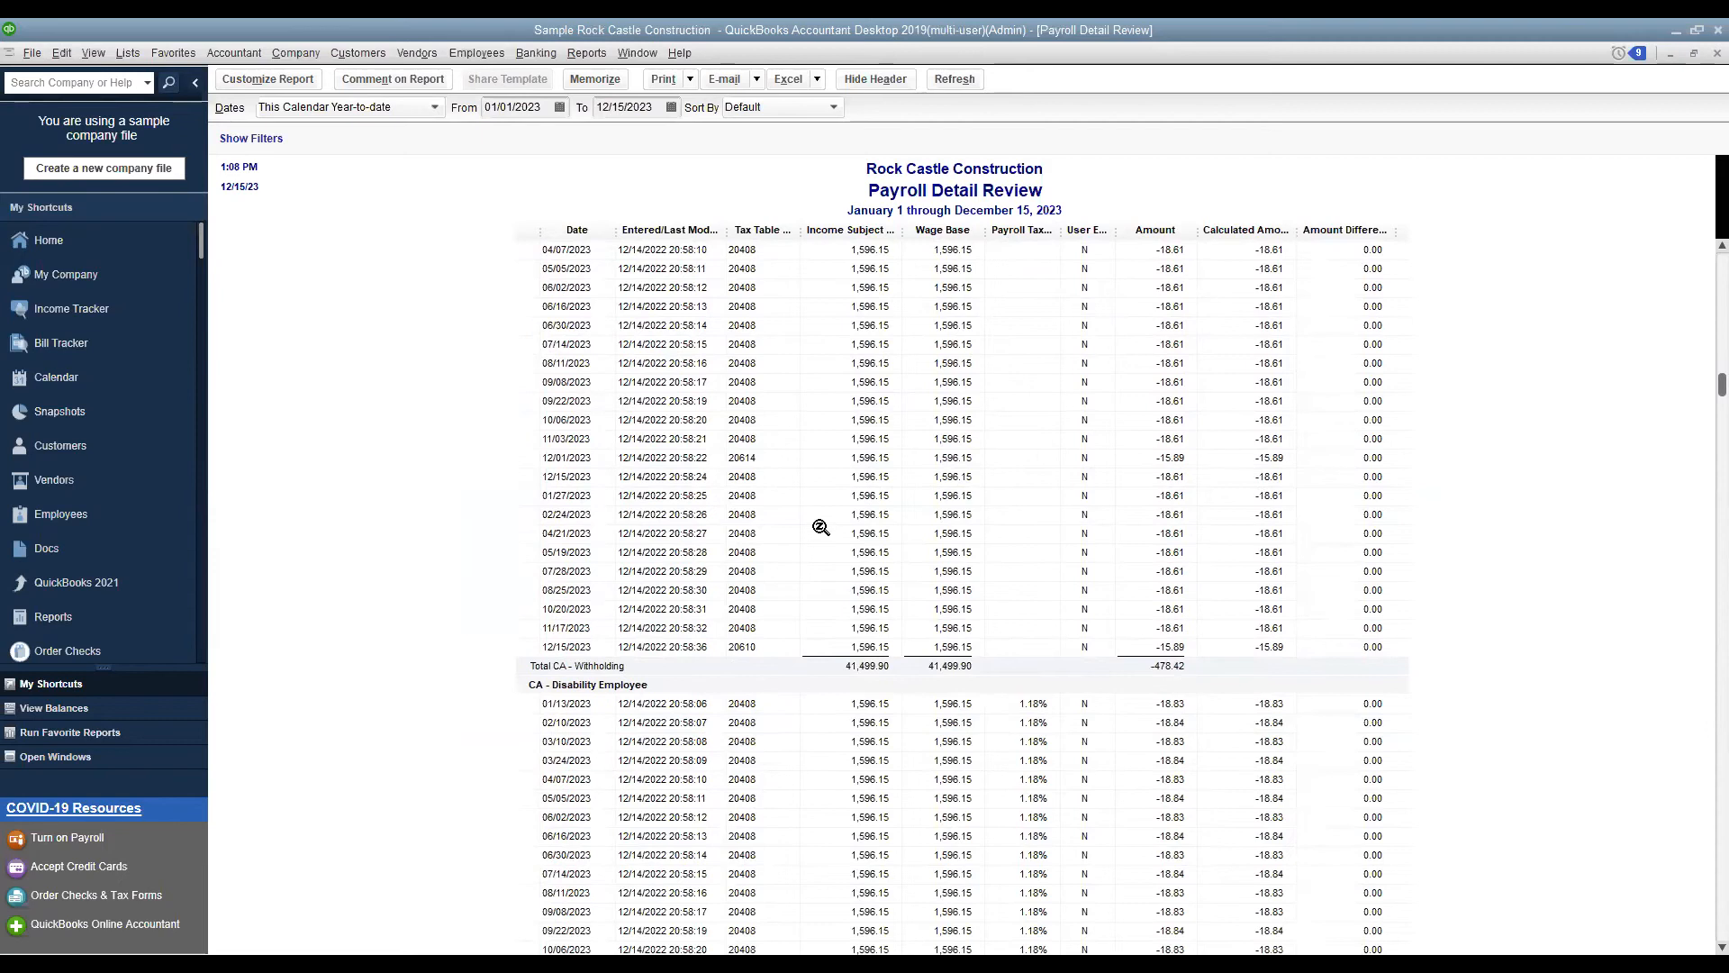
scroll(825, 529, down, 10)
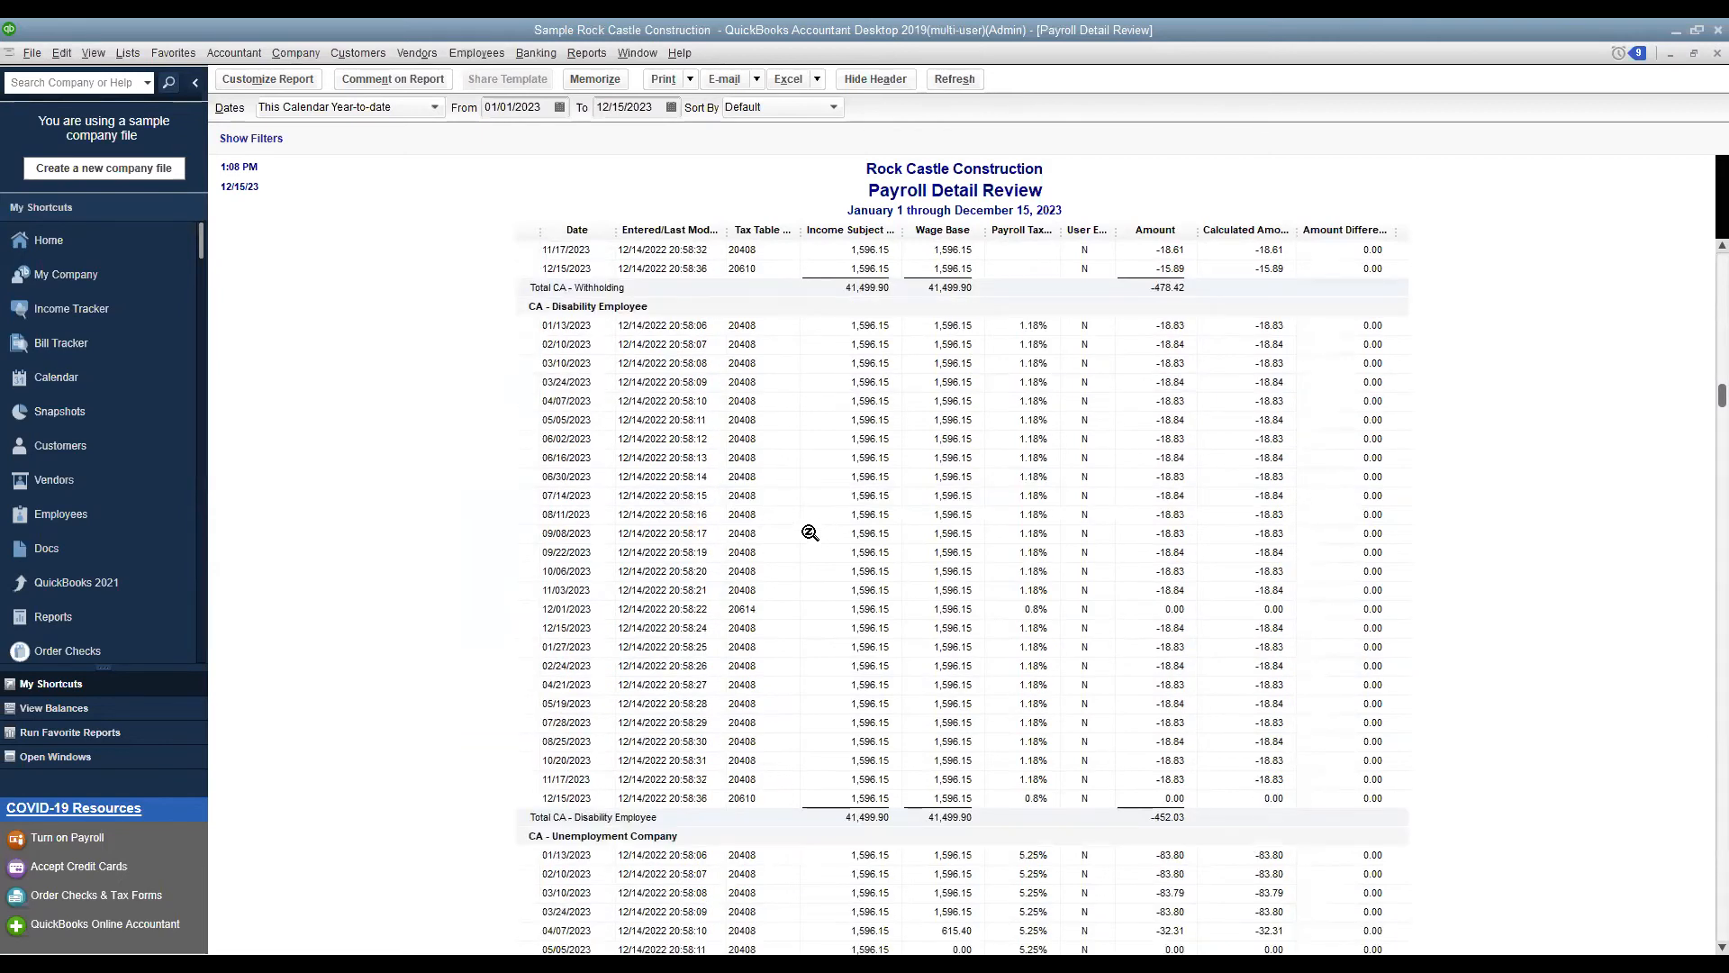
scroll(811, 529, down, 3)
scroll(811, 527, down, 3)
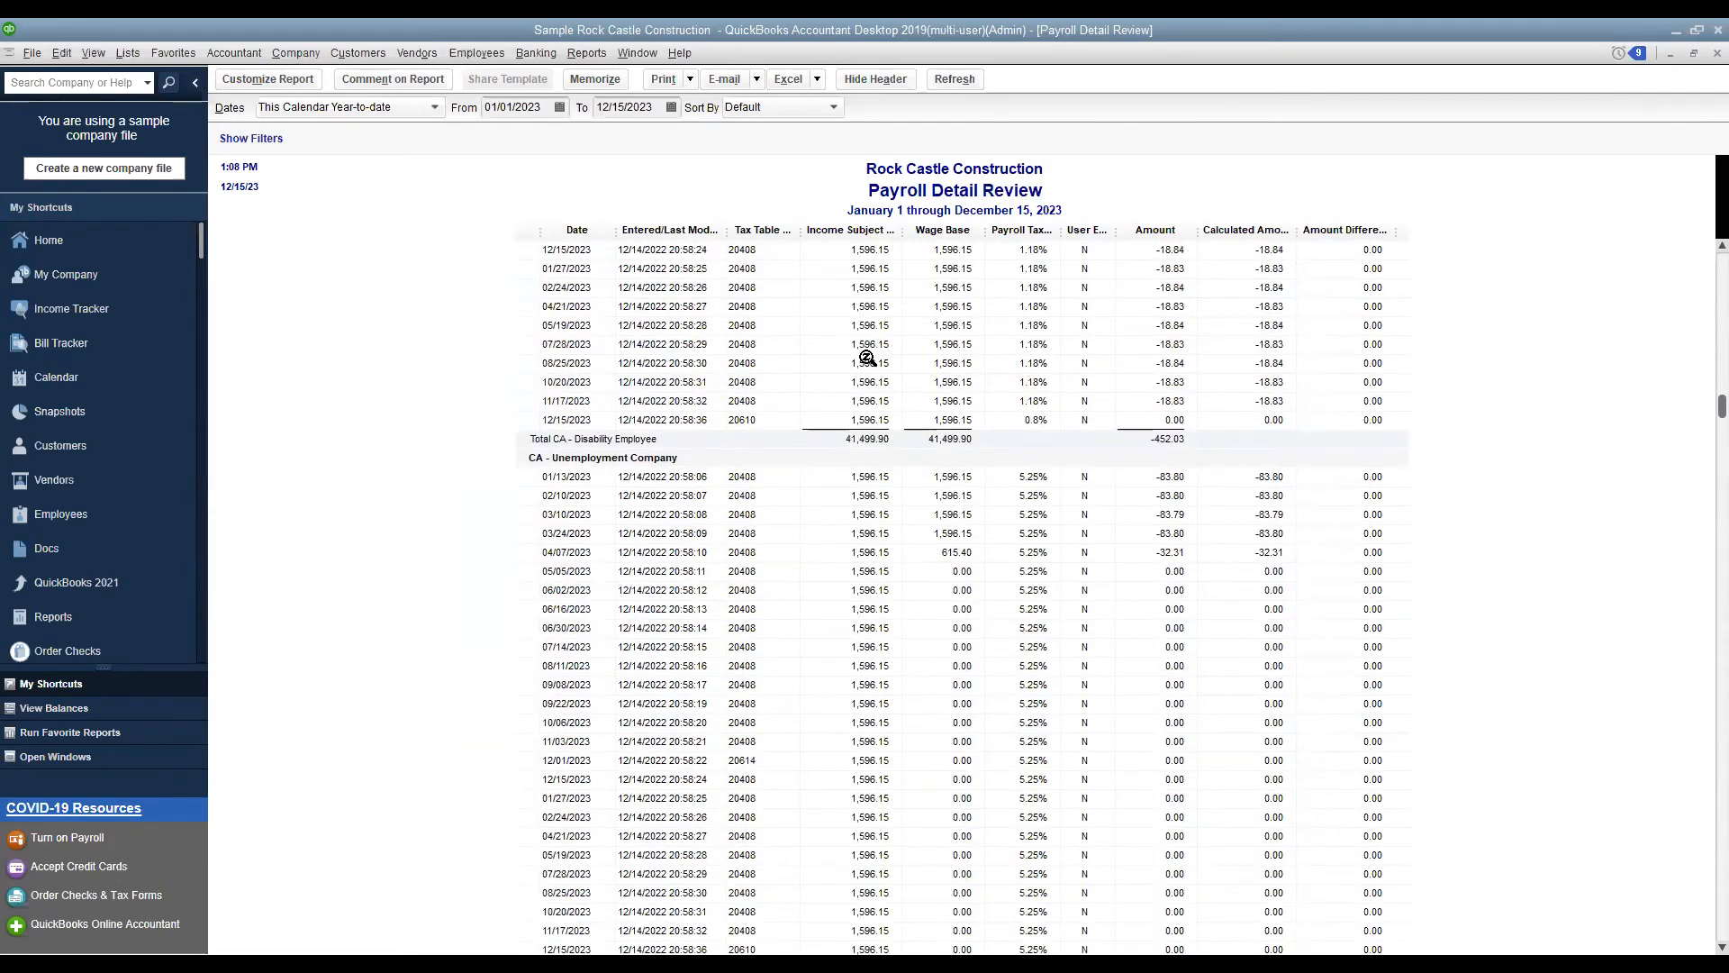
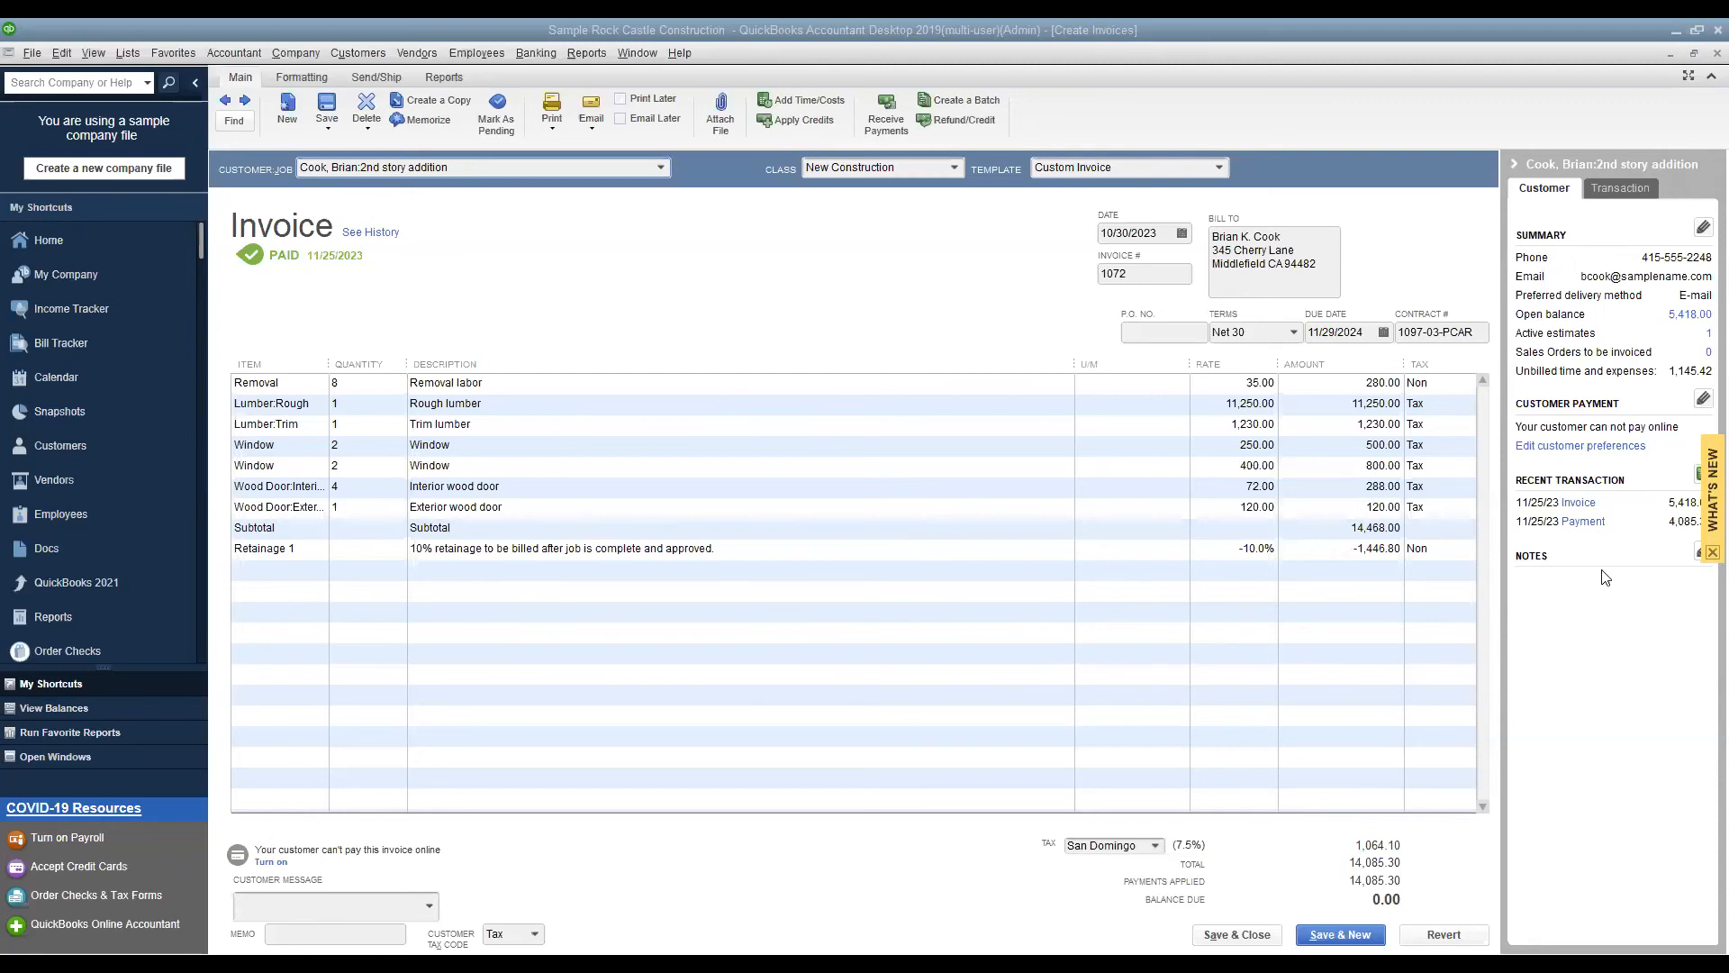
Check the tax codes available for the Exterior wood door line, keeping Tax, and the sales tax items available for the invoice
click(1450, 511)
click(1467, 507)
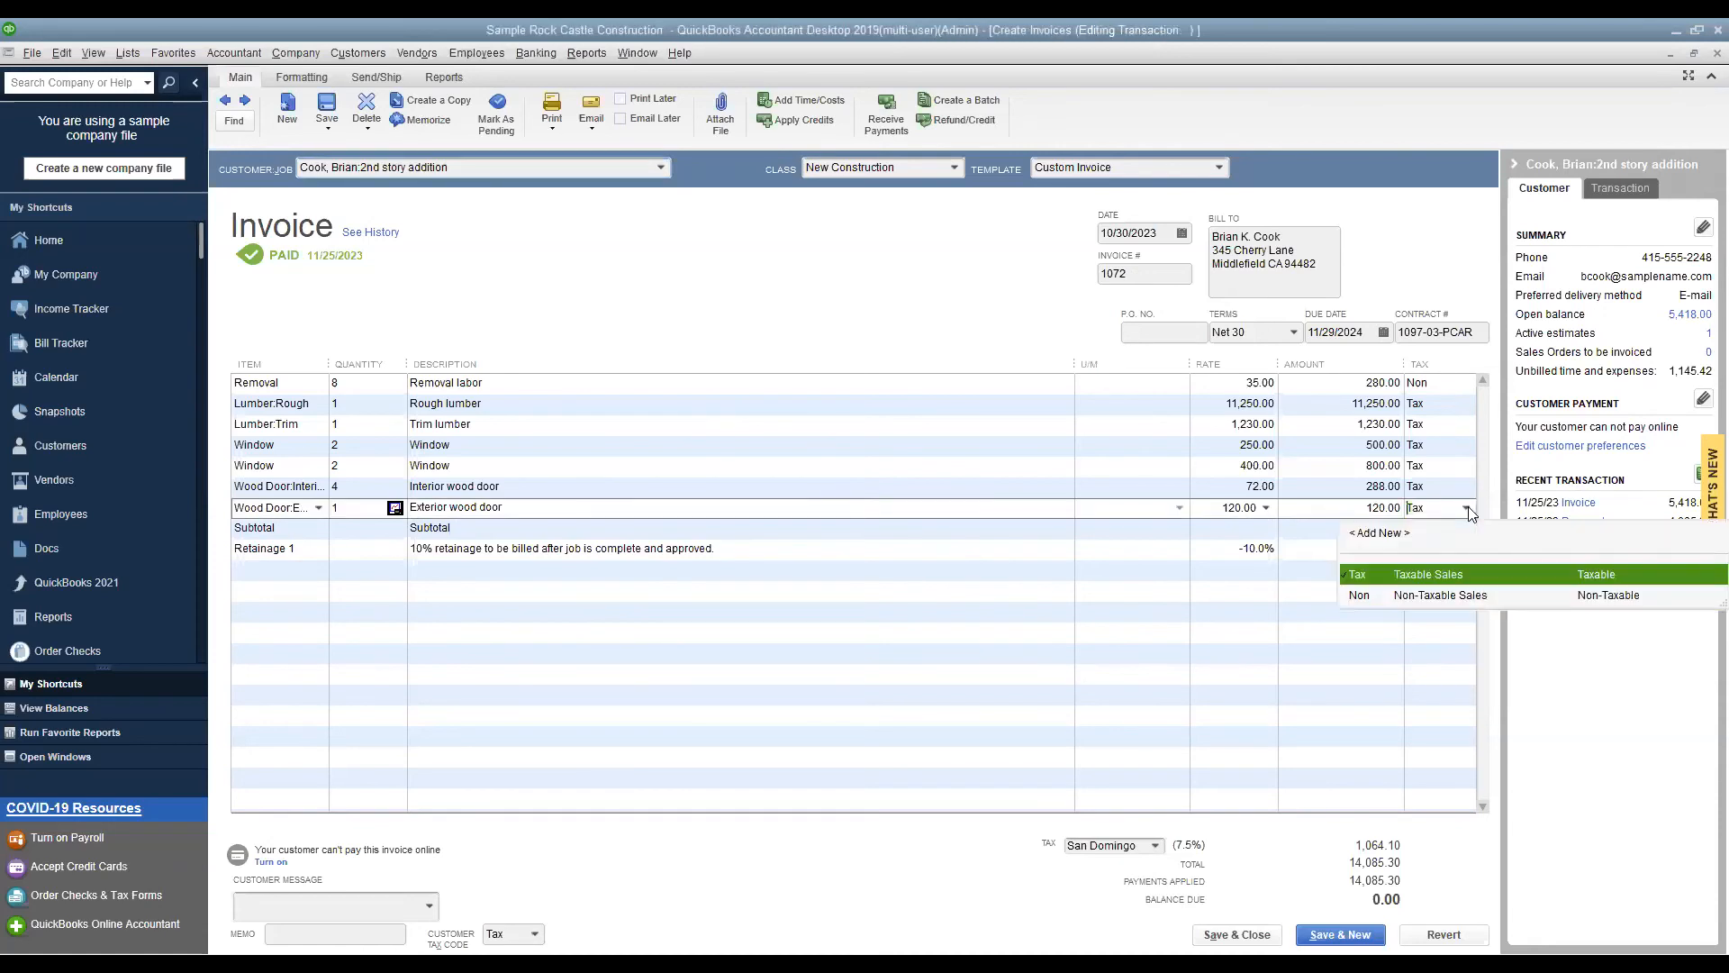
click(1416, 578)
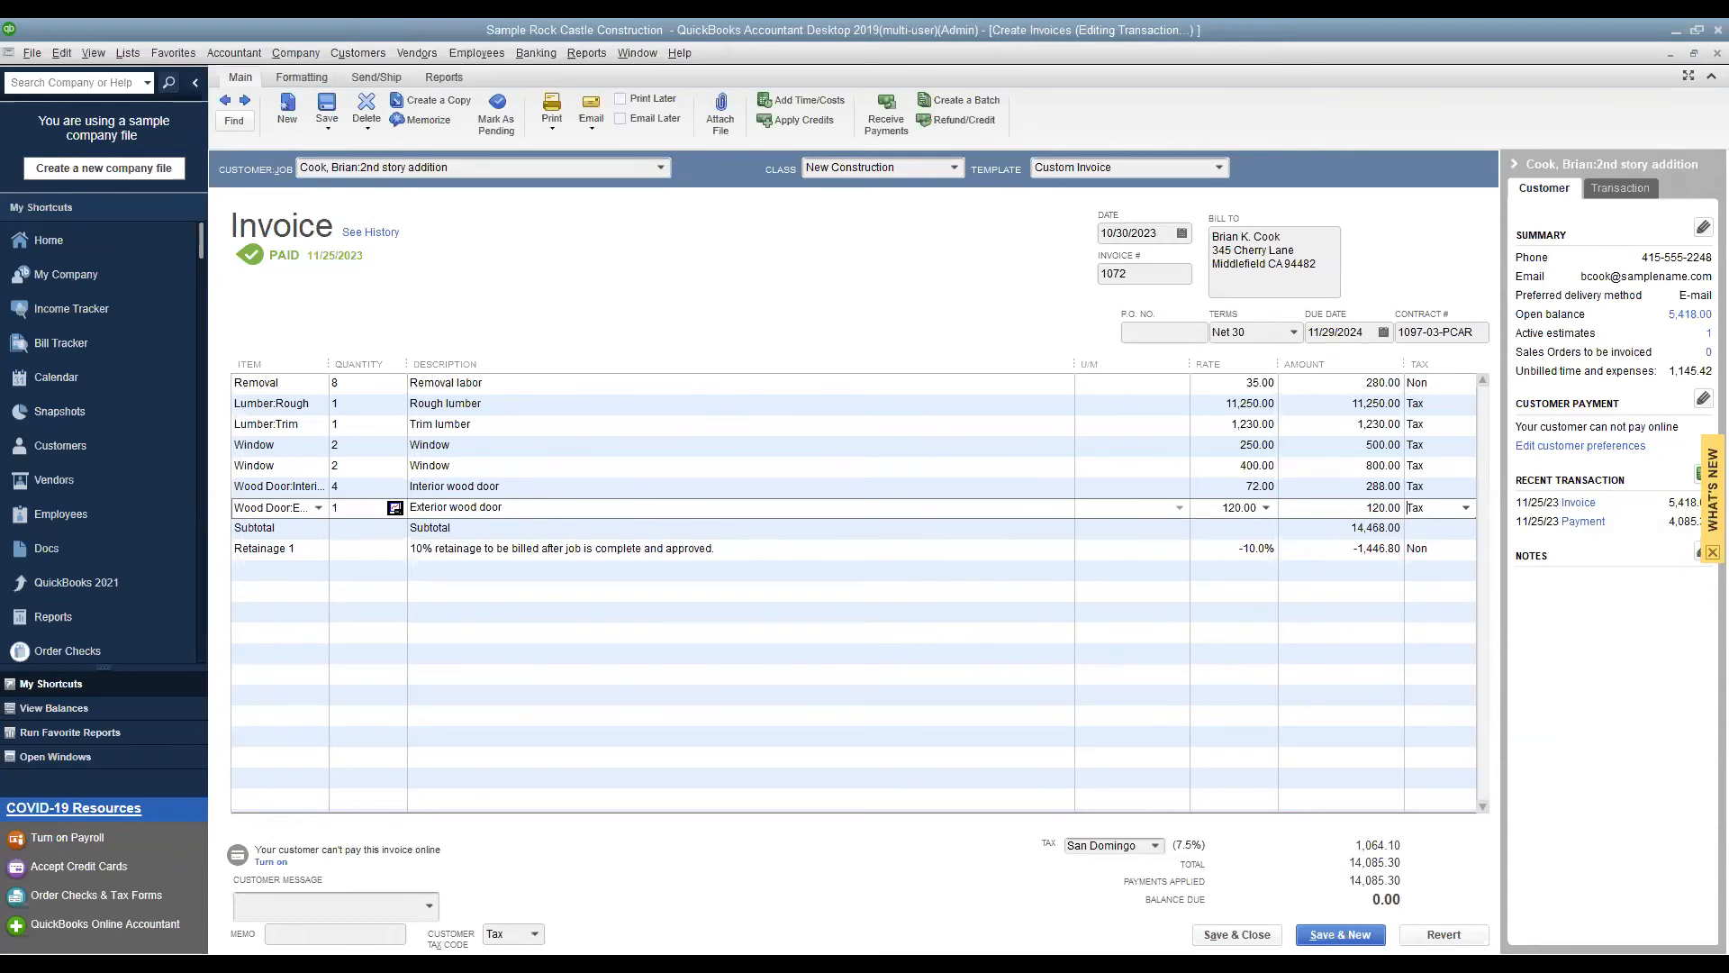
click(1155, 845)
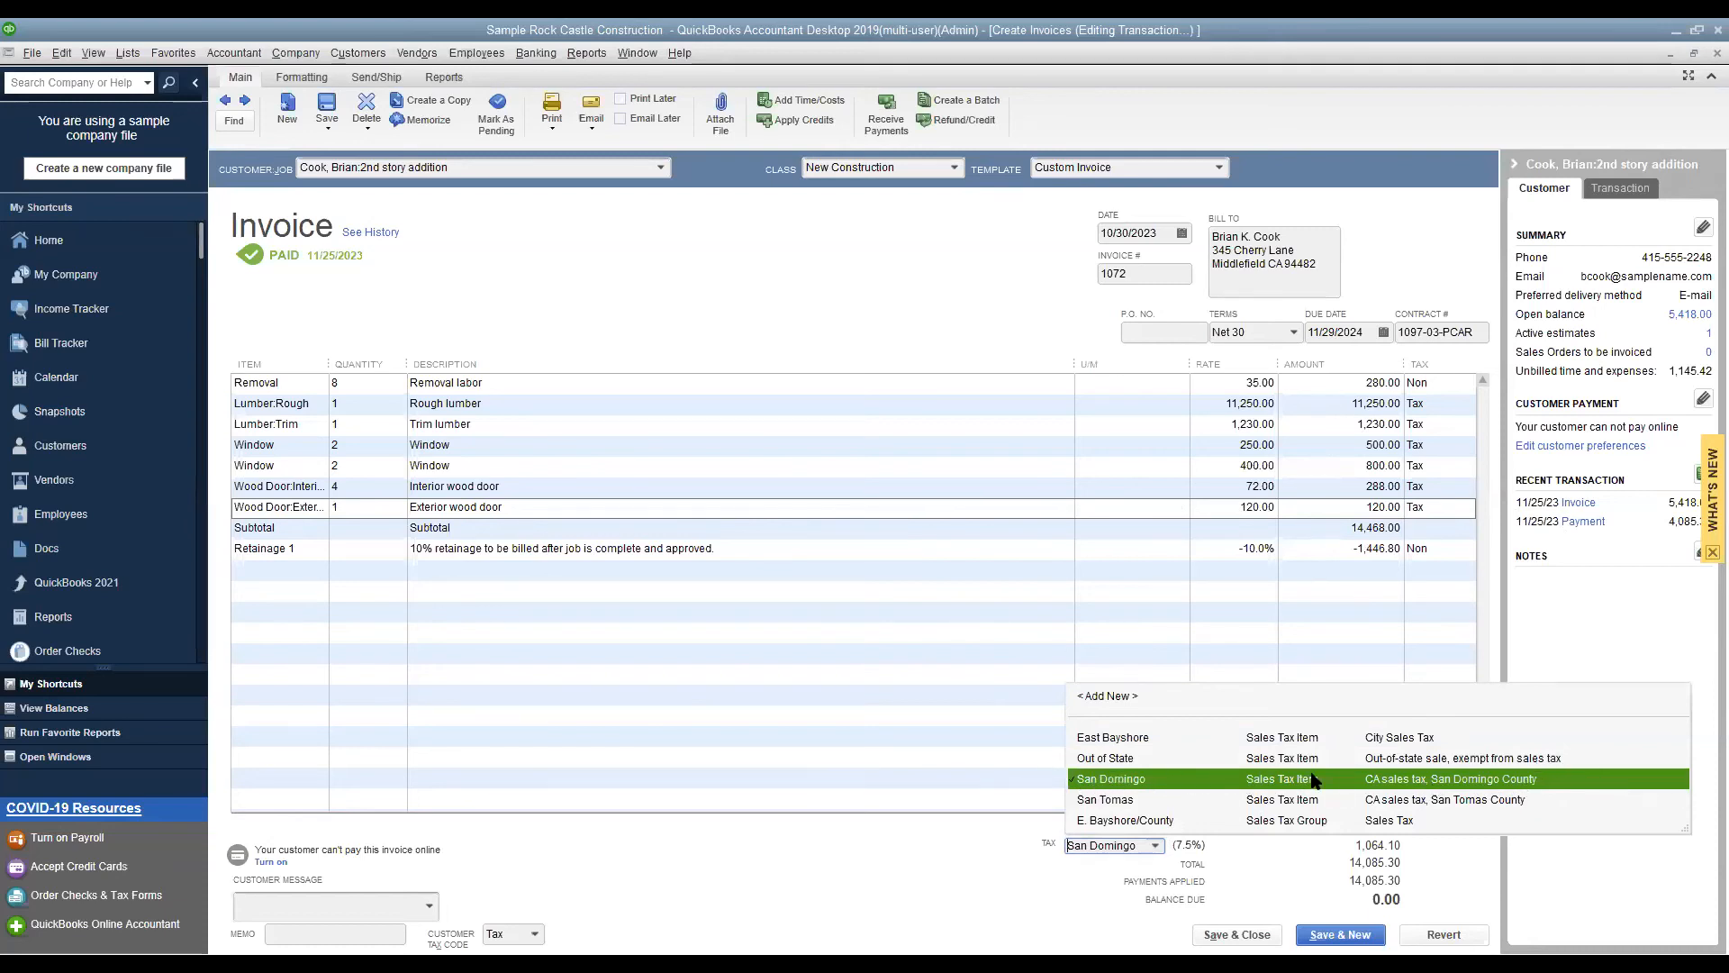
click(1198, 849)
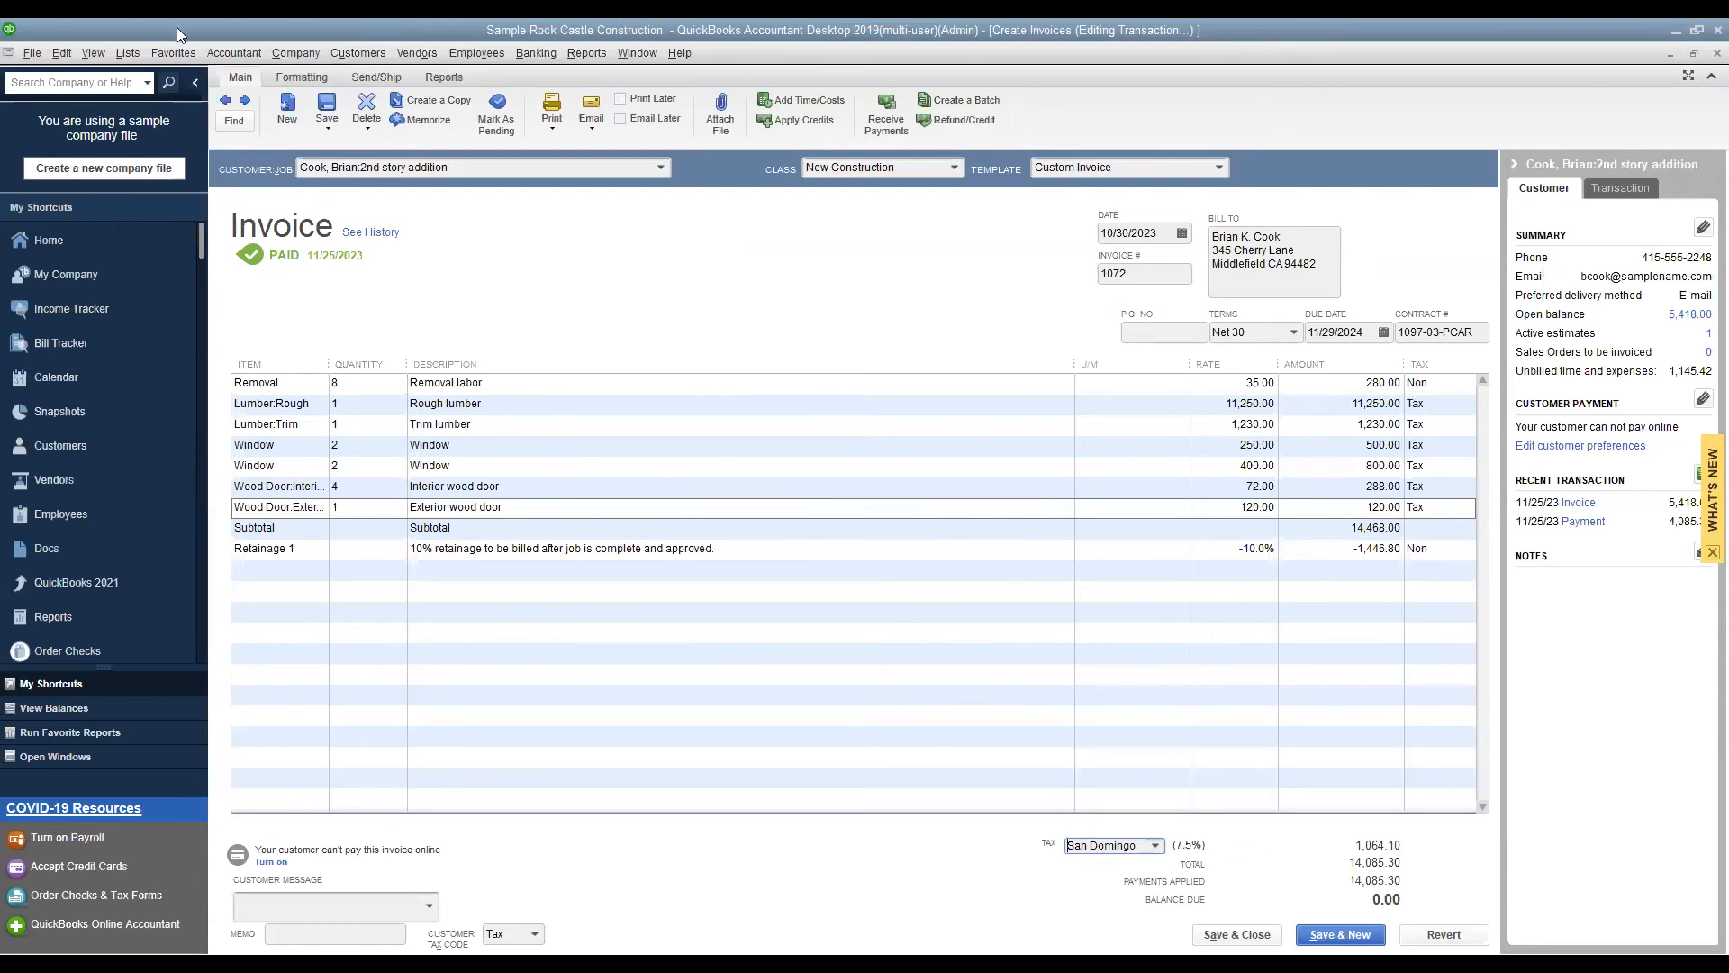
Search the Item List for "san", review the San Domingo sales tax item's rate and tax agency, and close it with OK
click(128, 54)
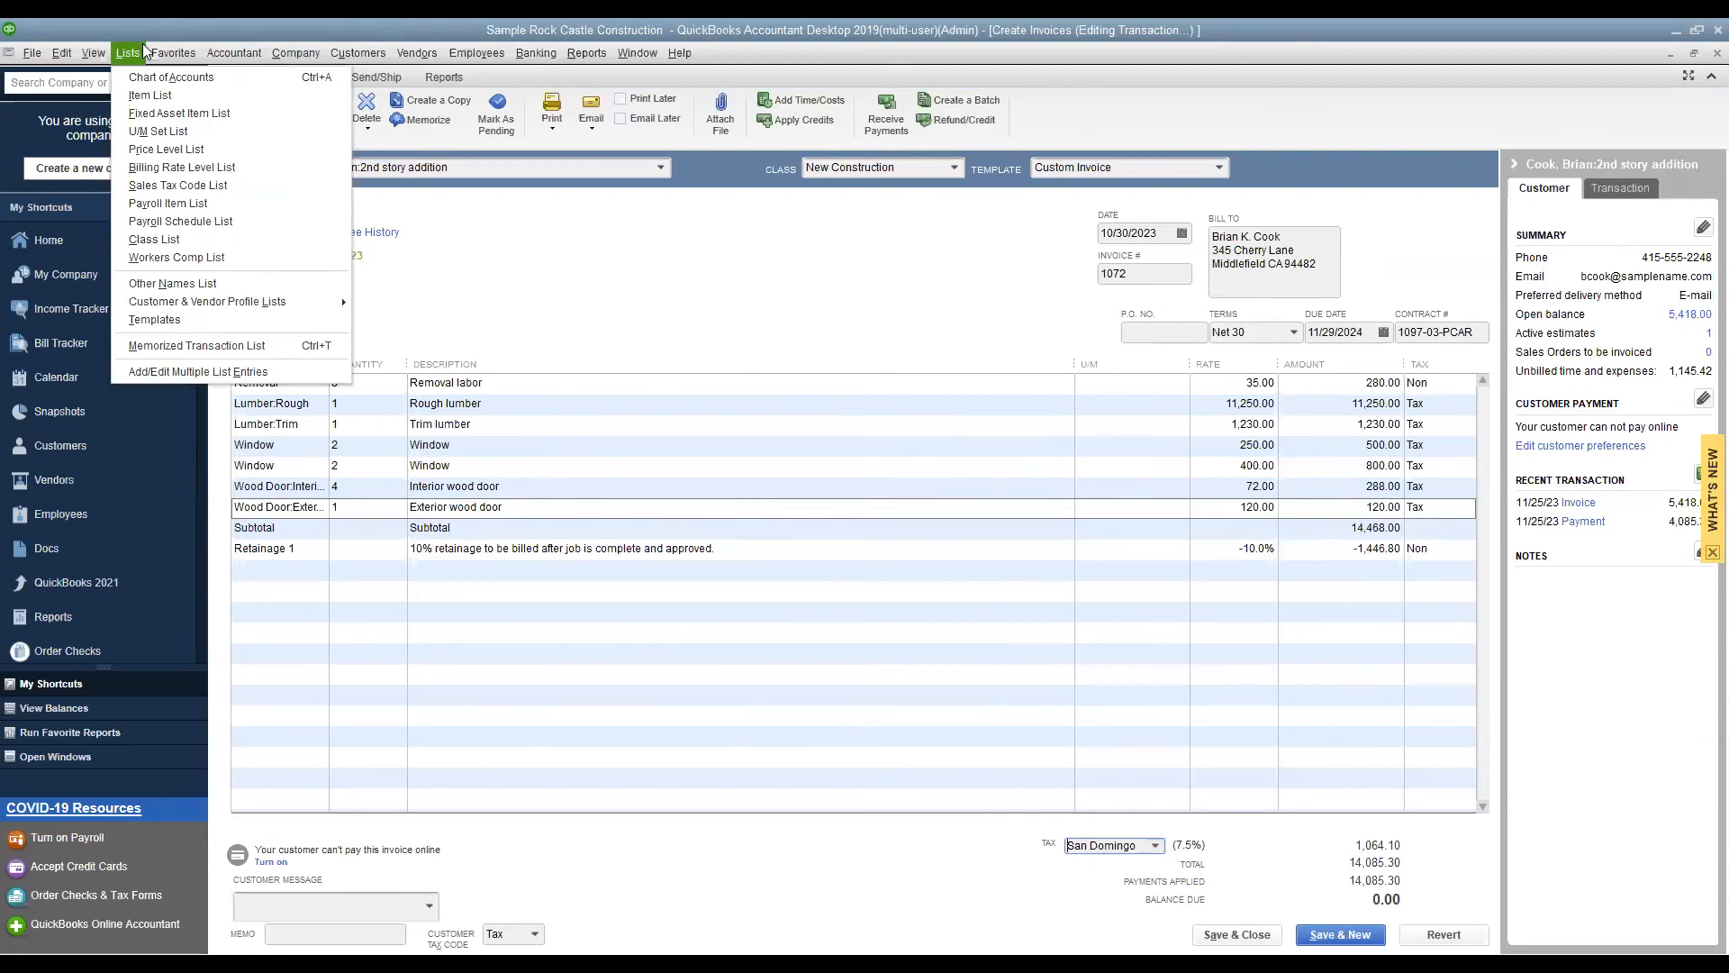
click(152, 95)
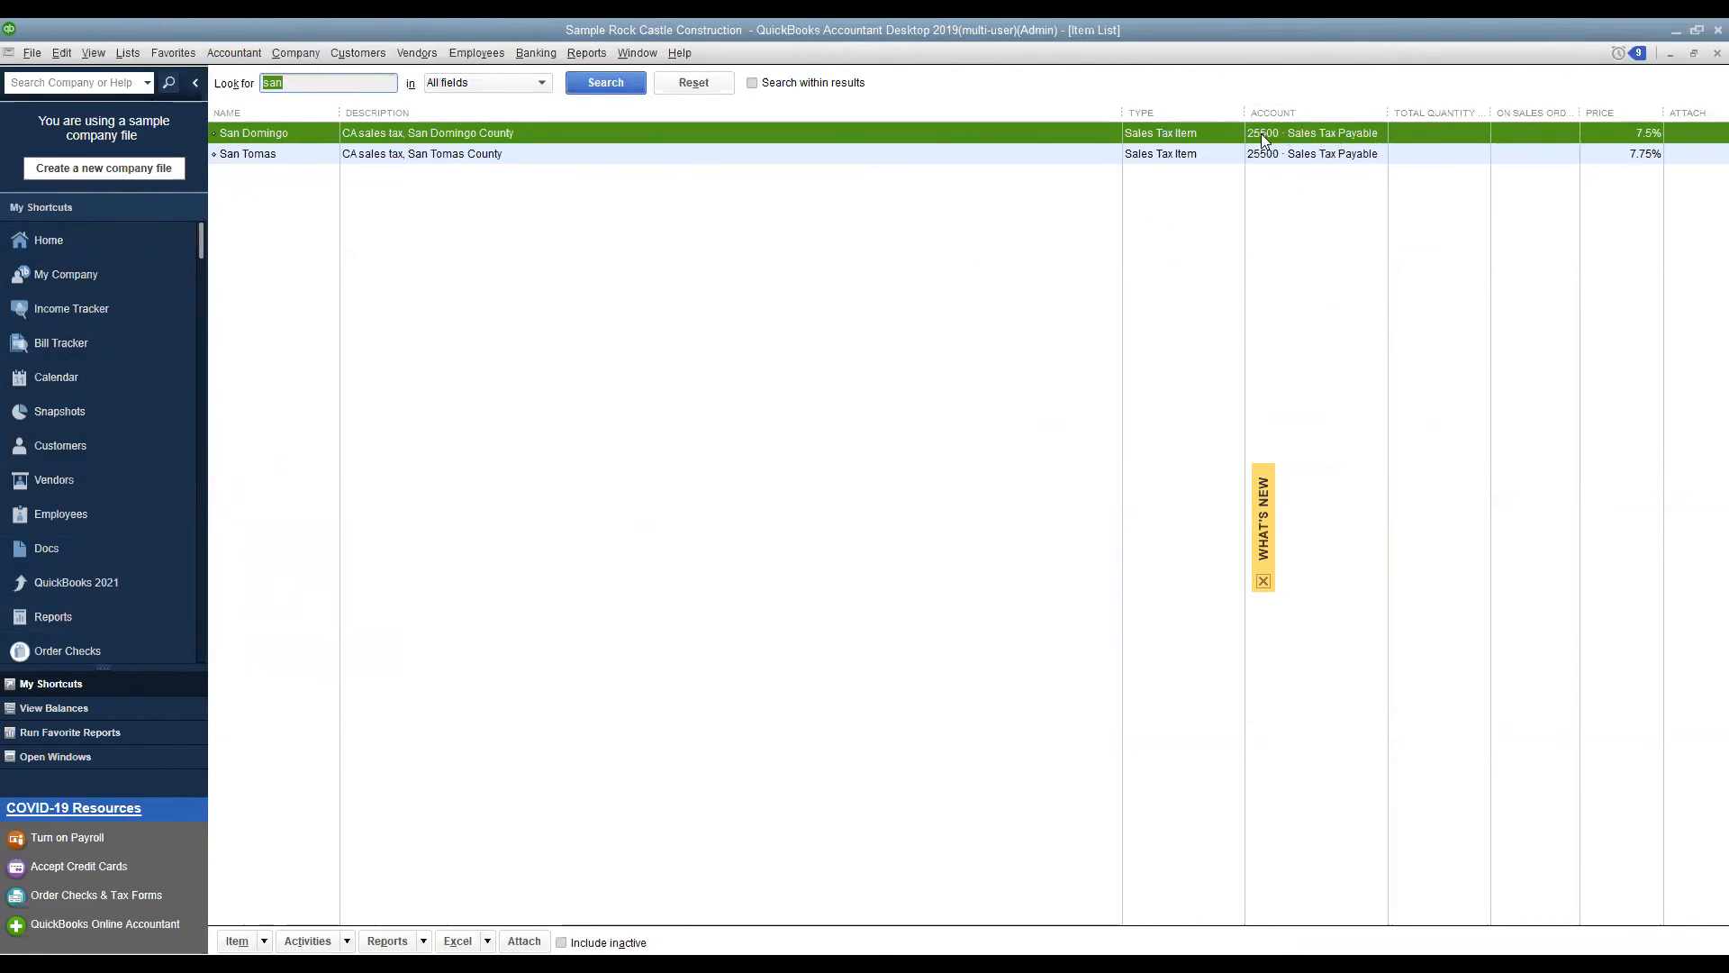
double_click(303, 134)
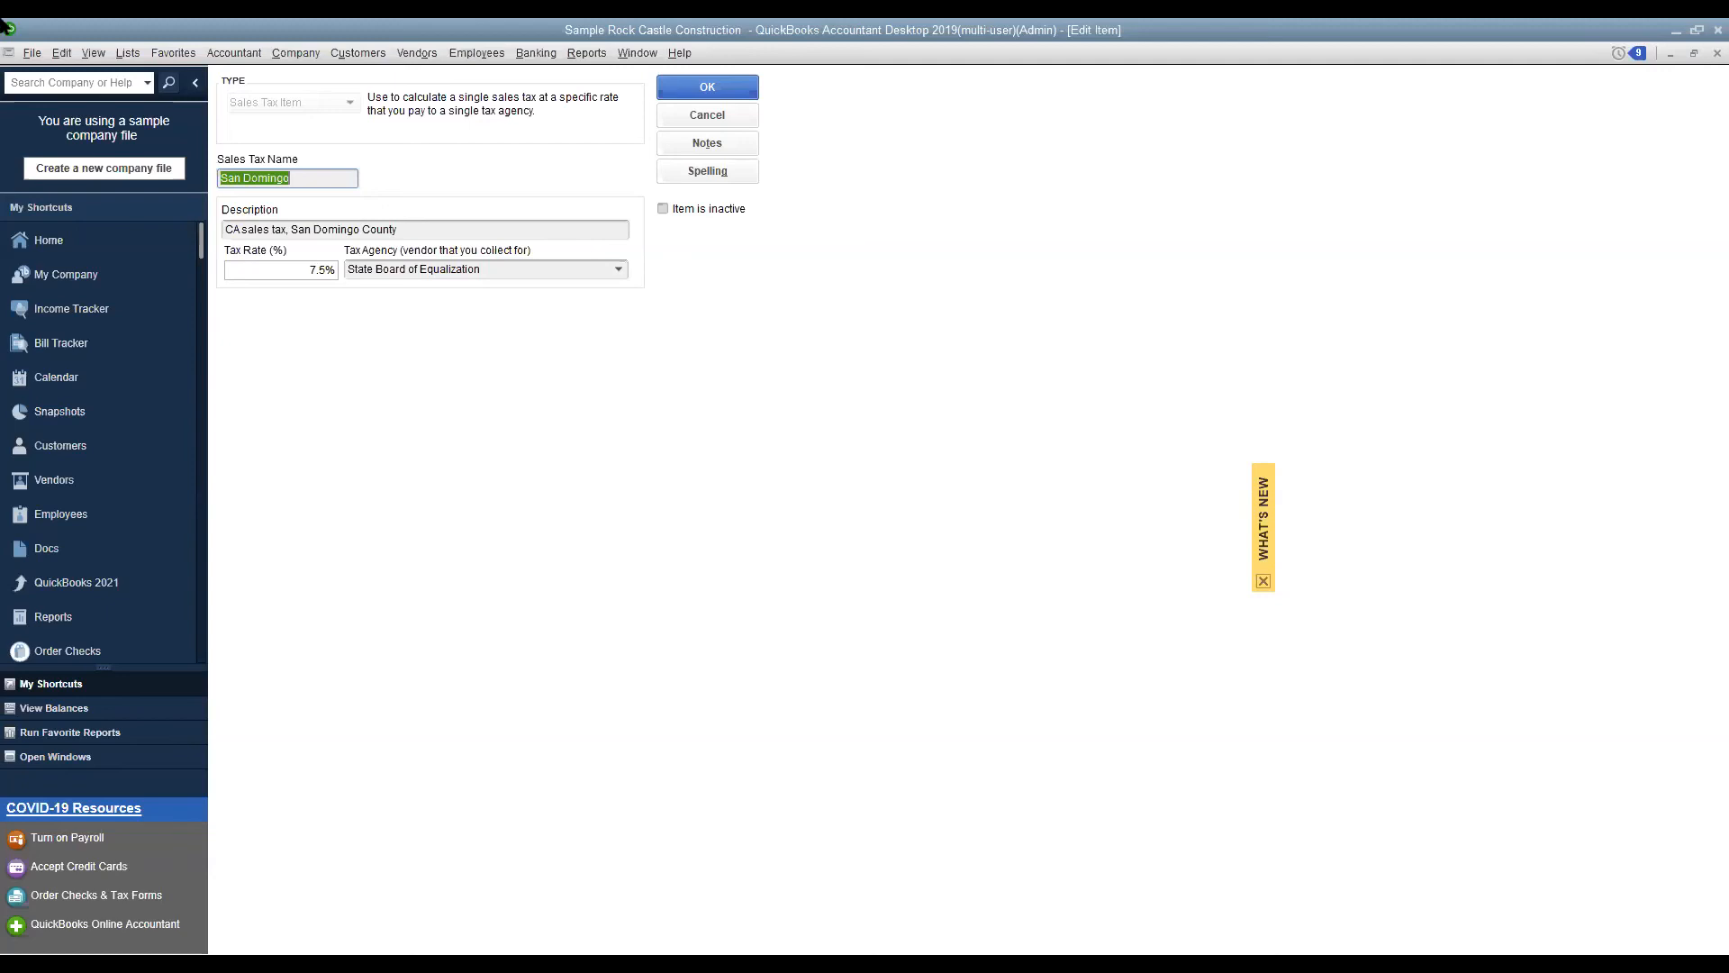
click(702, 88)
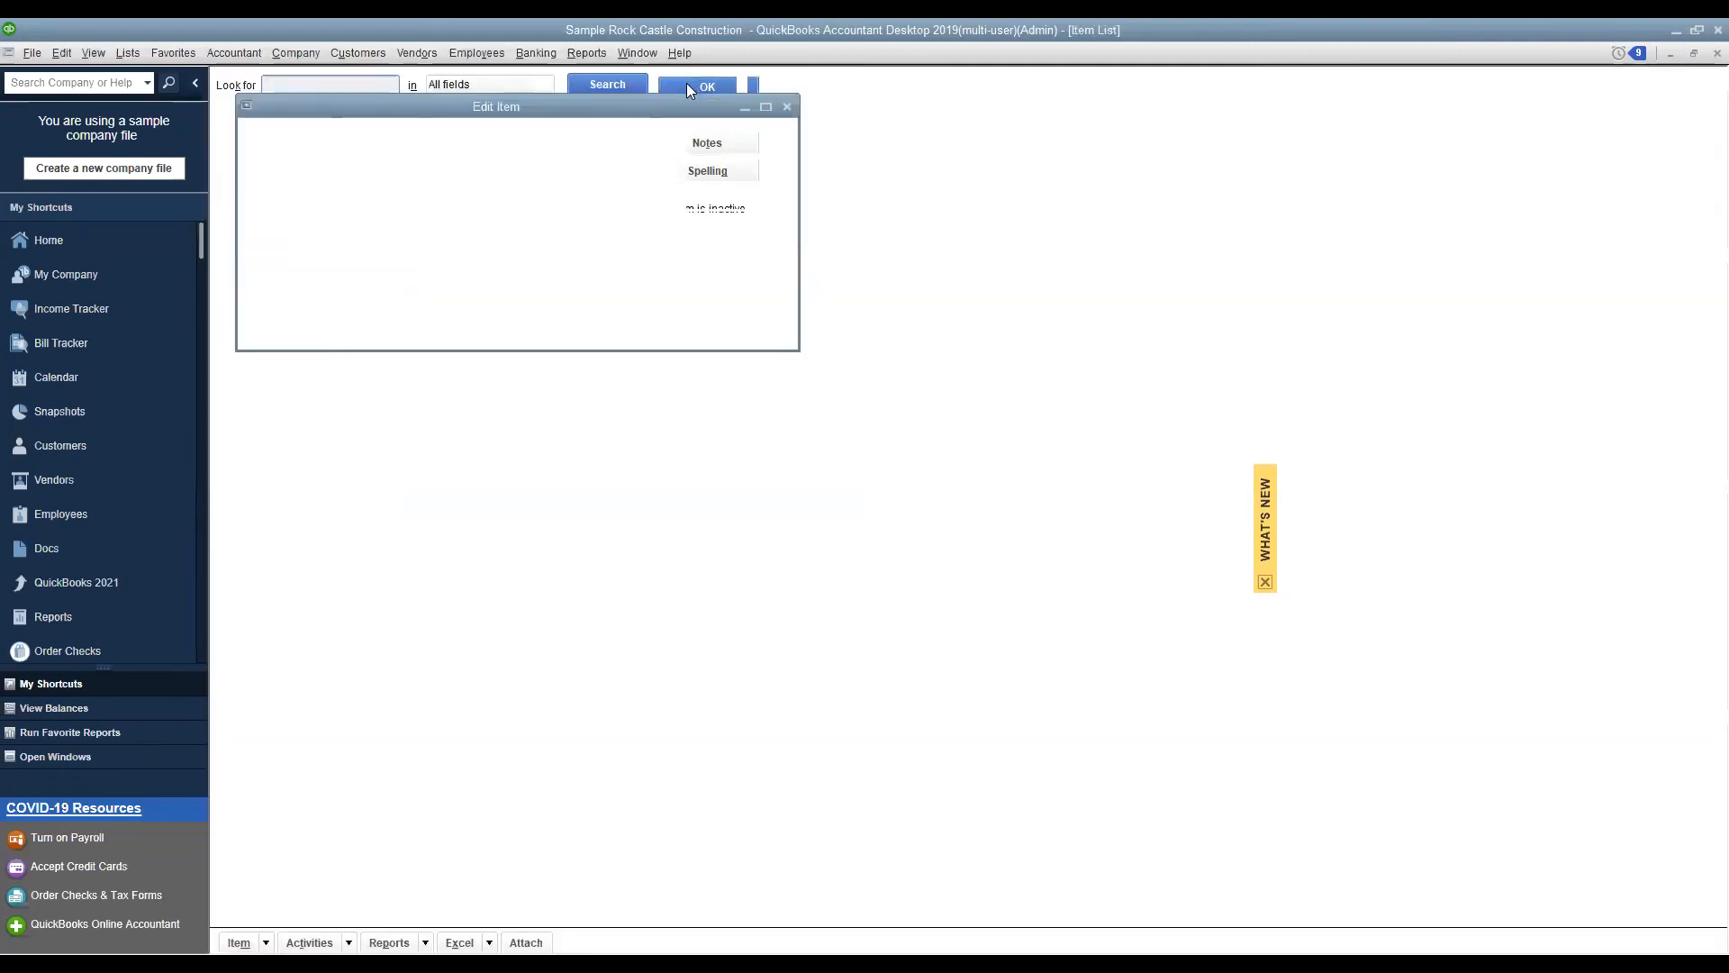